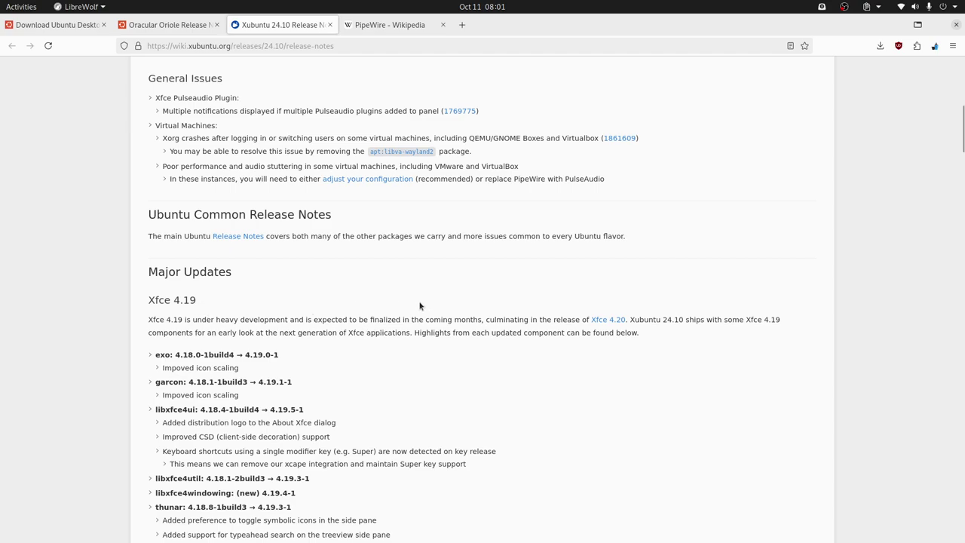
- Scroll the Xubuntu 24.10 release notes past Xfce 4.18 and GNOME to Additional Updates, then back to the header
scroll(420, 305, down, 5)
scroll(420, 305, down, 10)
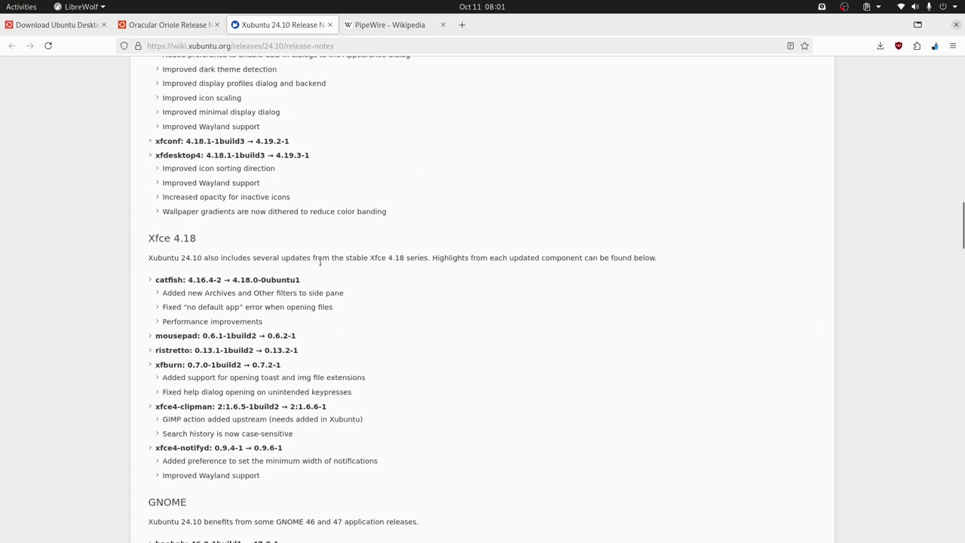
scroll(461, 342, up, 15)
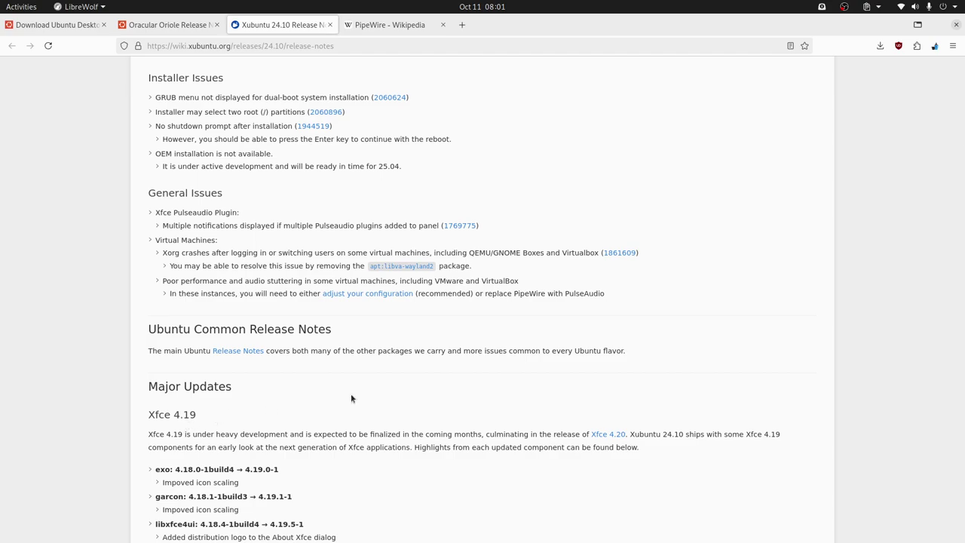
scroll(350, 398, down, 20)
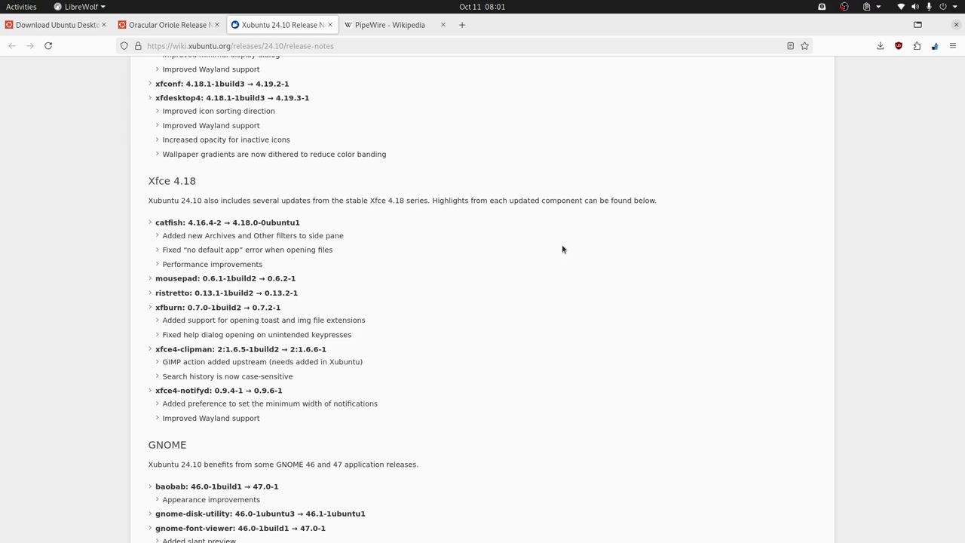
scroll(562, 249, down, 3)
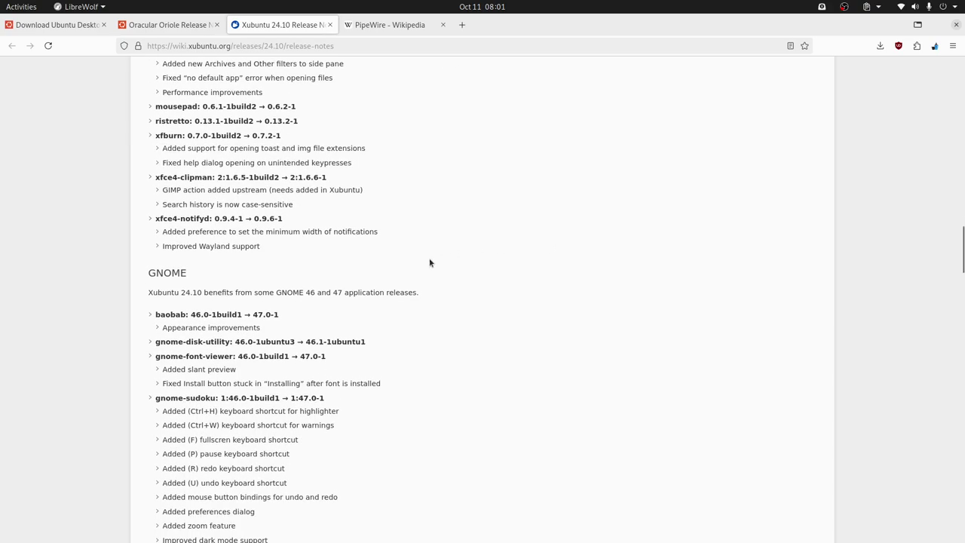
scroll(434, 262, down, 3)
scroll(424, 267, down, 3)
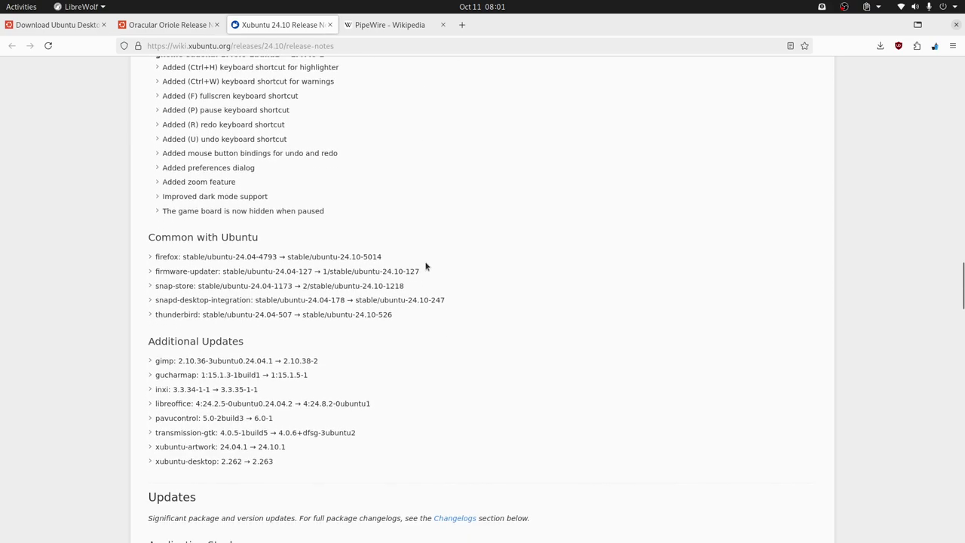
scroll(426, 266, down, 2)
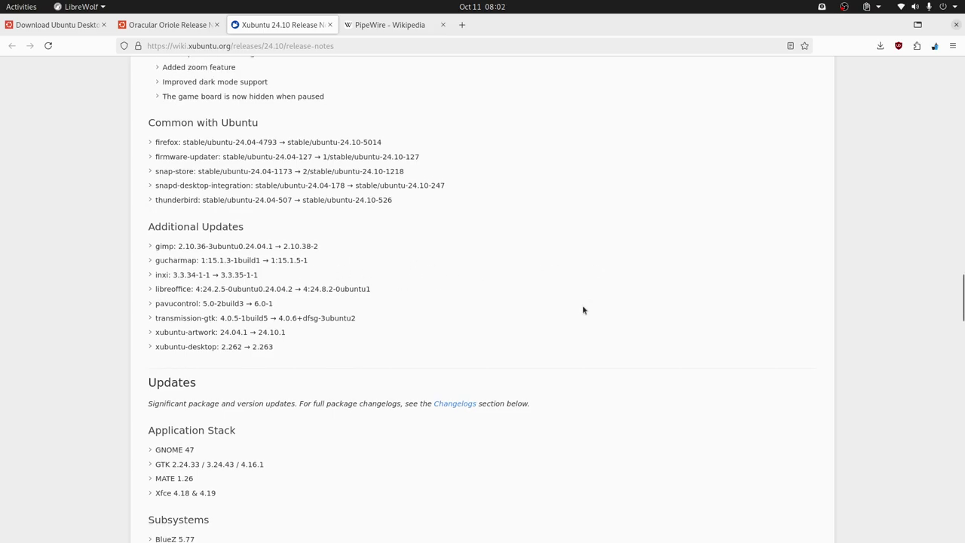
scroll(580, 308, up, 15)
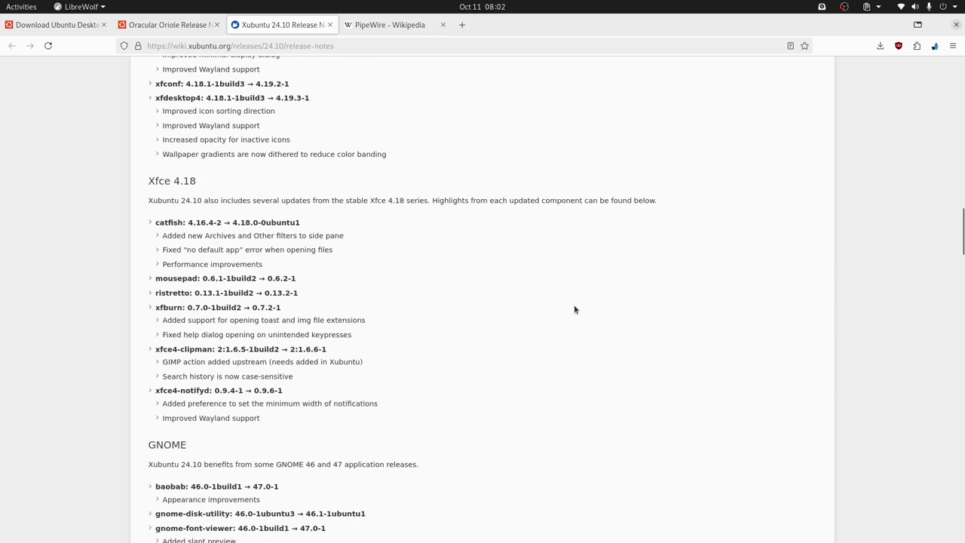
scroll(573, 306, up, 20)
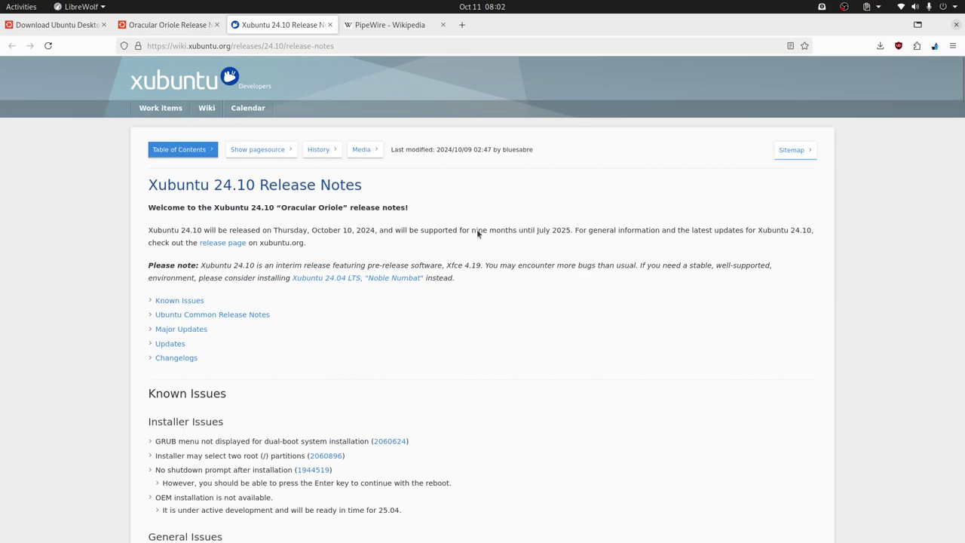
- Start the XUbuntu virtual machine from the VirtualBox manager and return to its window
key(alt+Tab)
key(alt+Tab)
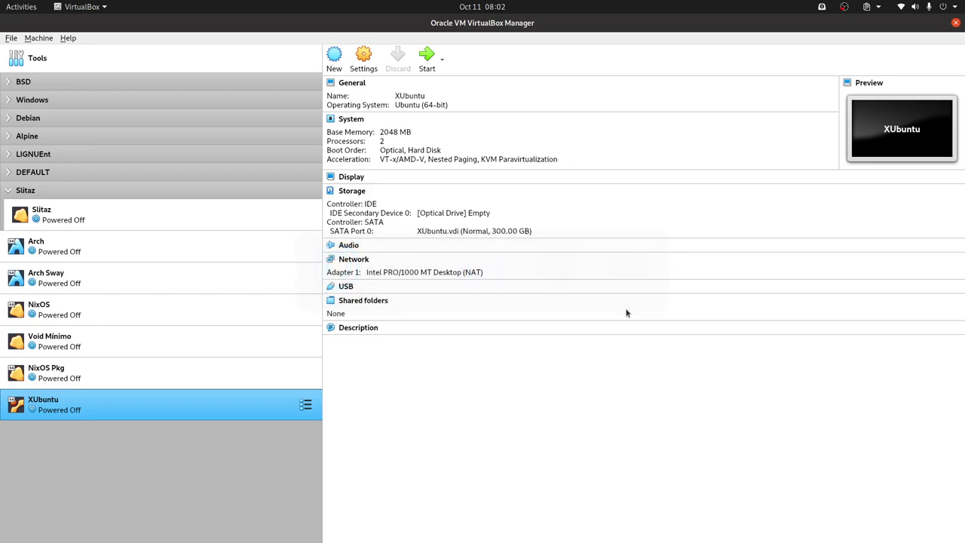
double_click(220, 404)
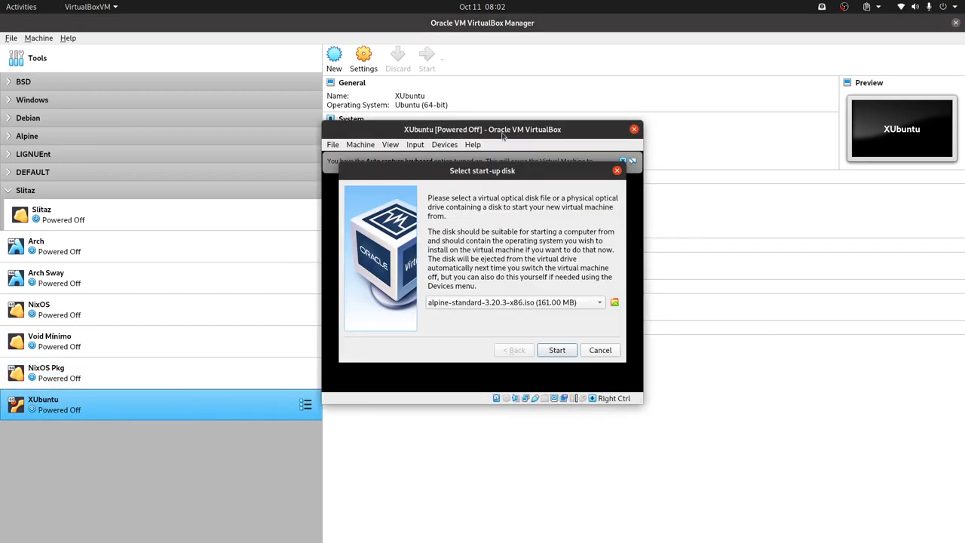
key(Escape)
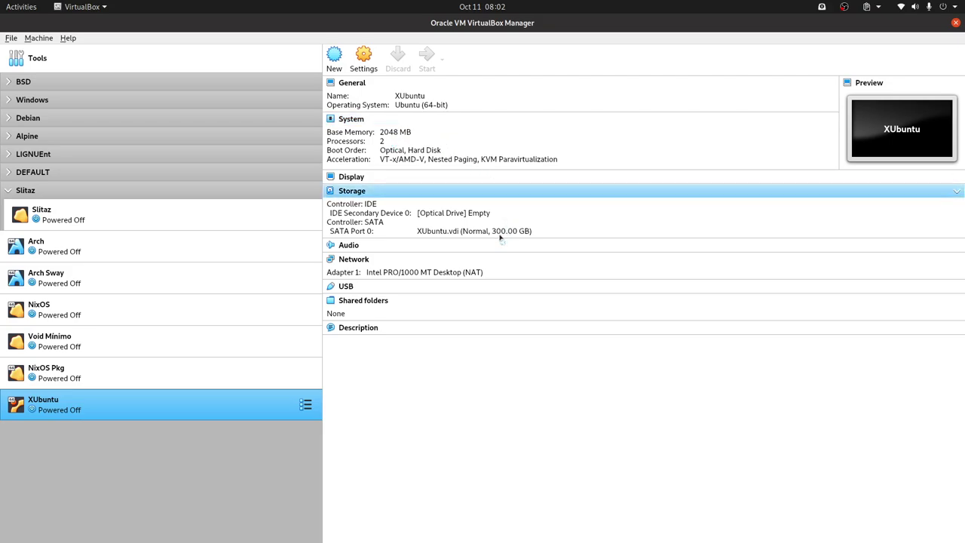
key(alt+Tab)
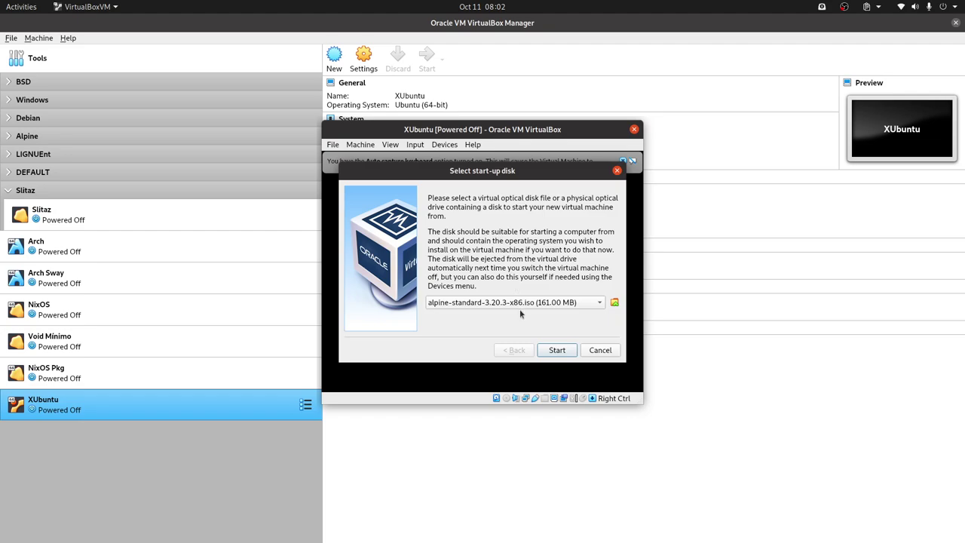
- Choose xubuntu-24.10-minimal-amd64.iso as the start-up disk and boot the VM
click(521, 305)
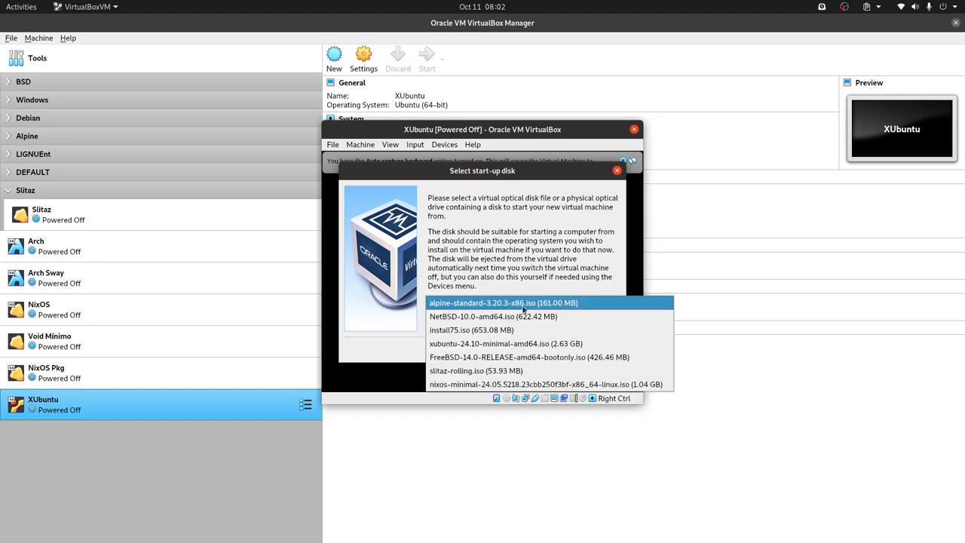
click(490, 344)
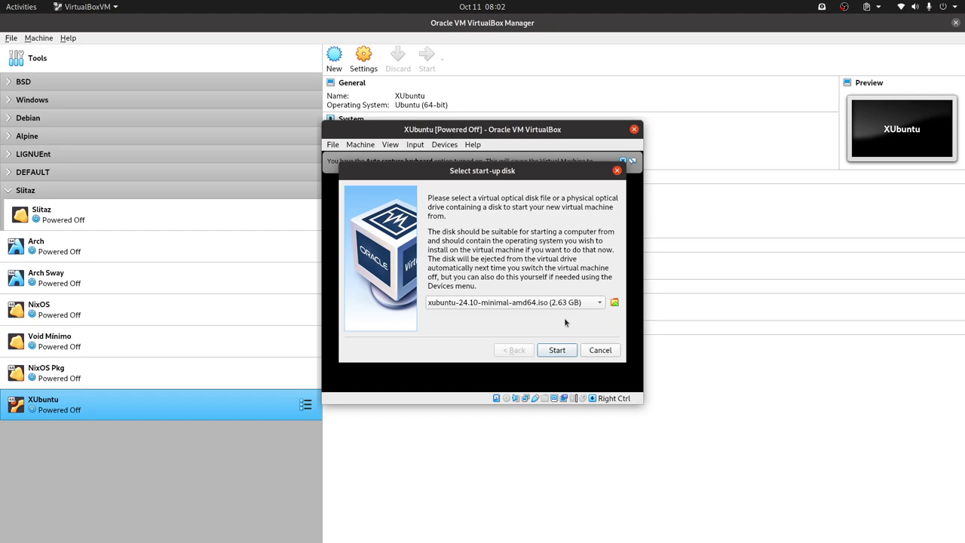
click(557, 352)
click(558, 351)
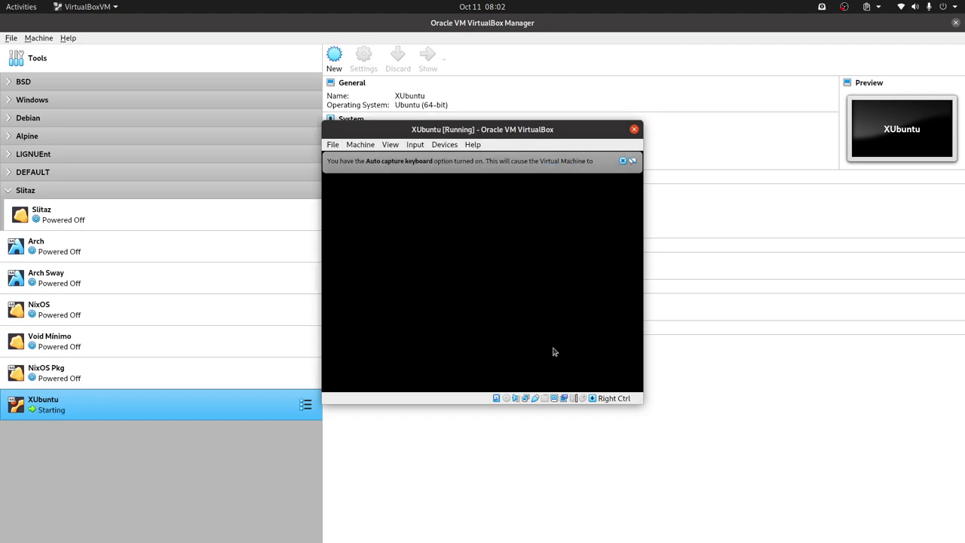
- Dismiss the auto-capture and mouse integration notices and boot 'Try or Install Xubuntu' from GRUB
click(623, 161)
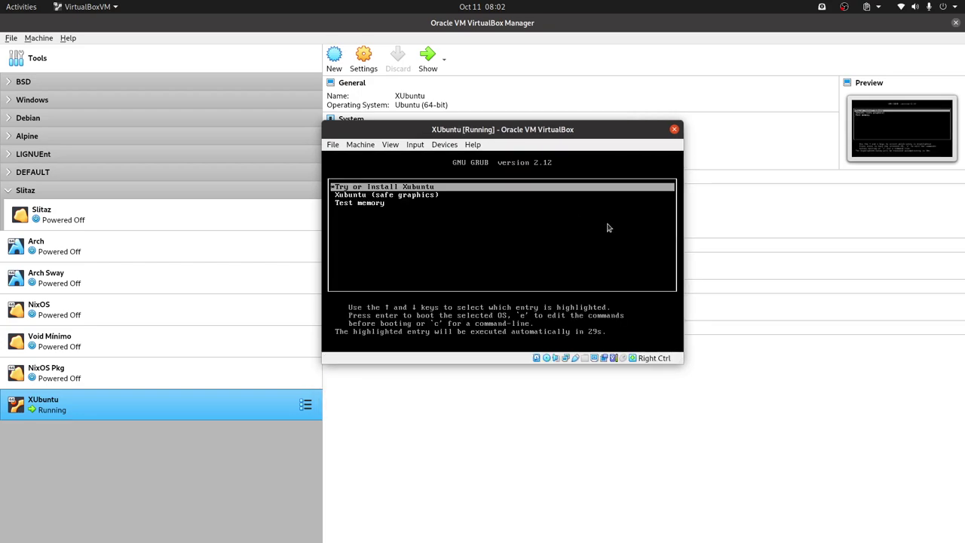
key(Return)
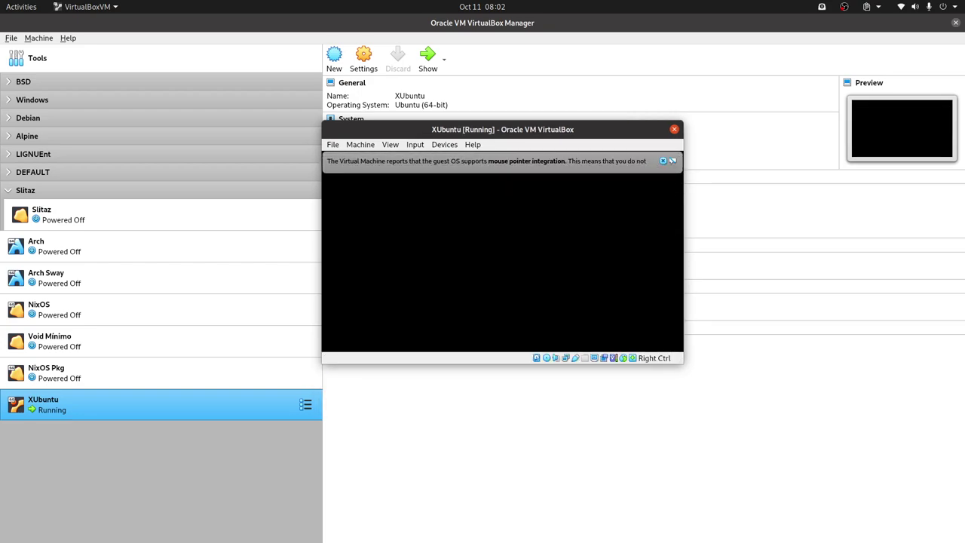
click(662, 161)
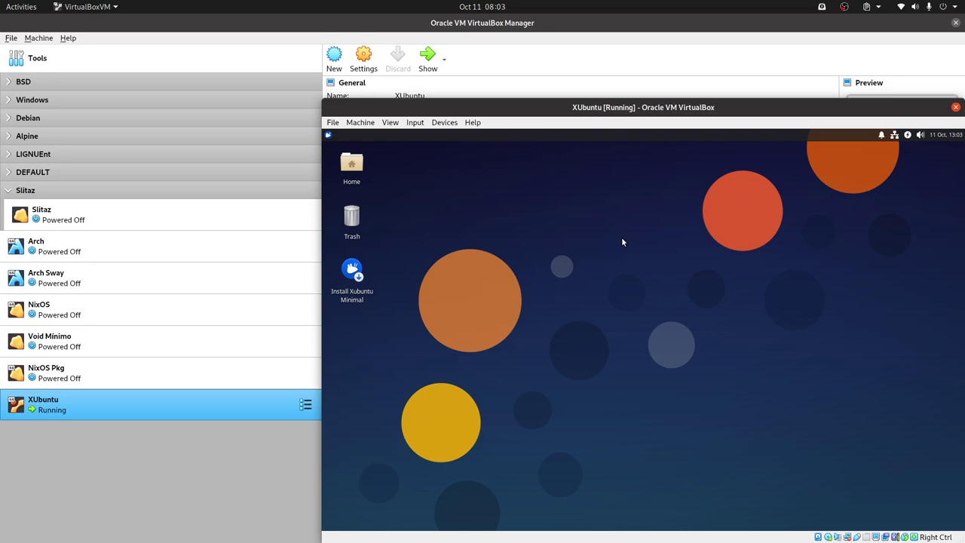
- Browse the home folder, view the Documents folder's context menu without choosing an action, and close the window
double_click(351, 166)
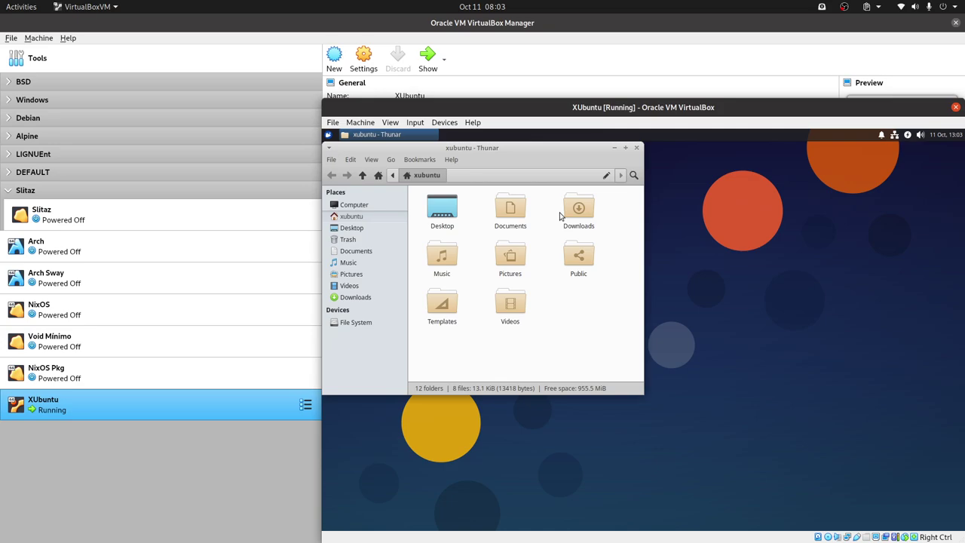
click(511, 211)
right_click(516, 215)
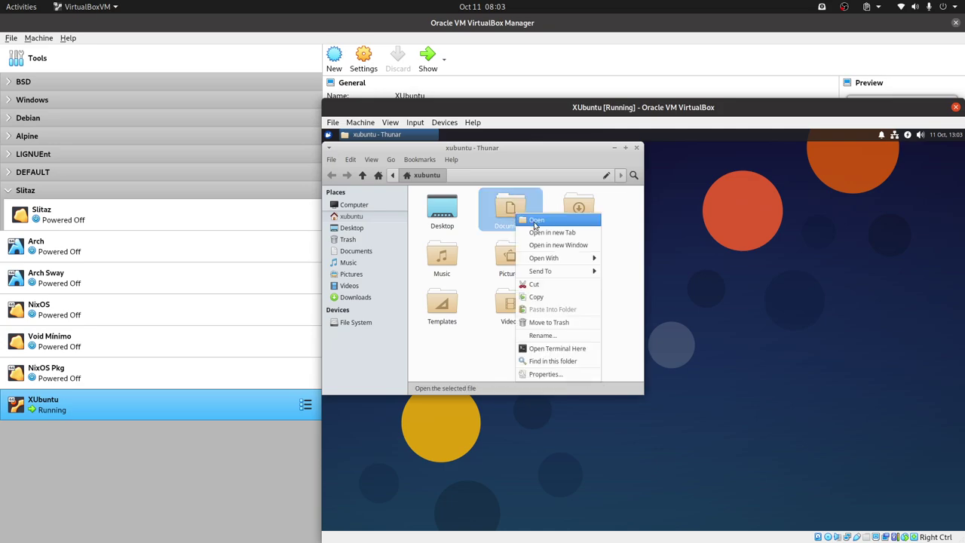
click(464, 373)
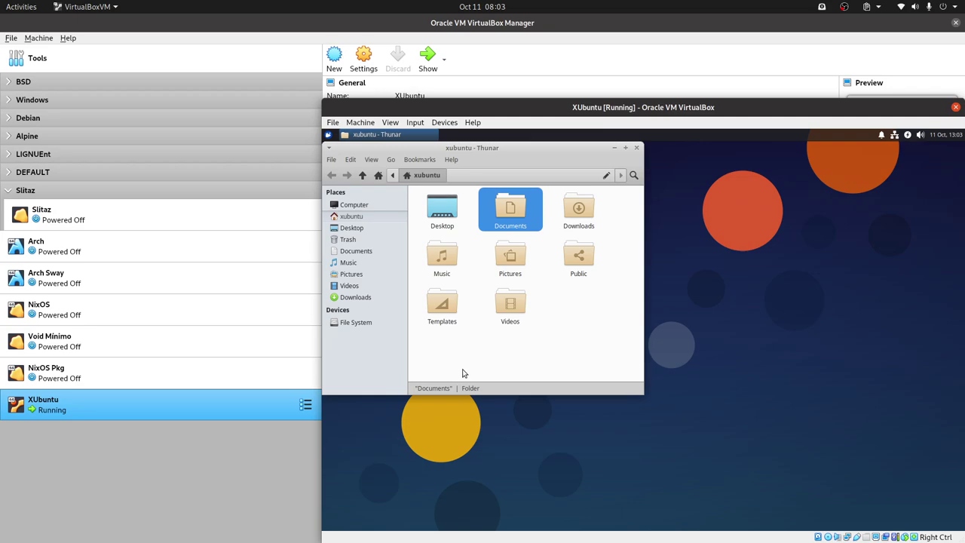
click(637, 149)
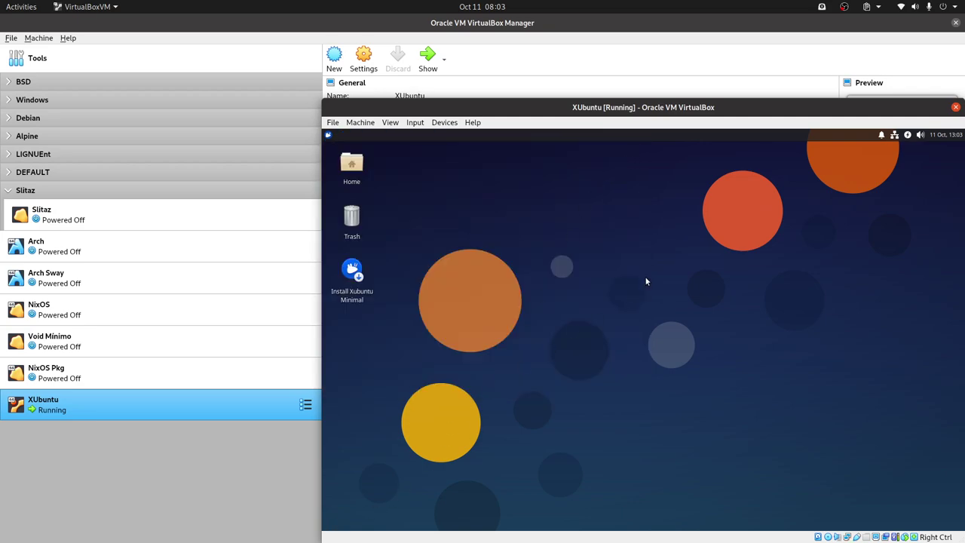
- Open and close the application launcher, then open the Documents folder and close its file manager window
click(328, 135)
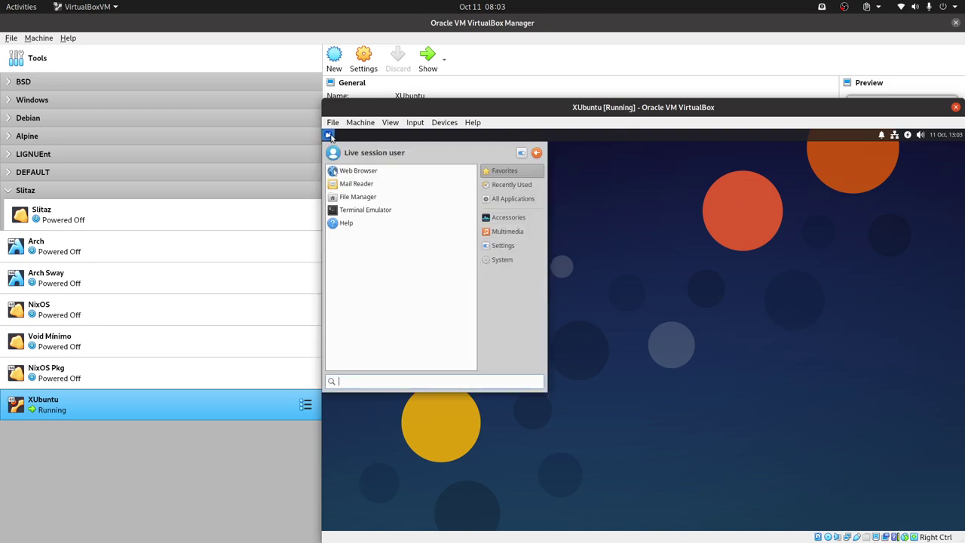
click(668, 229)
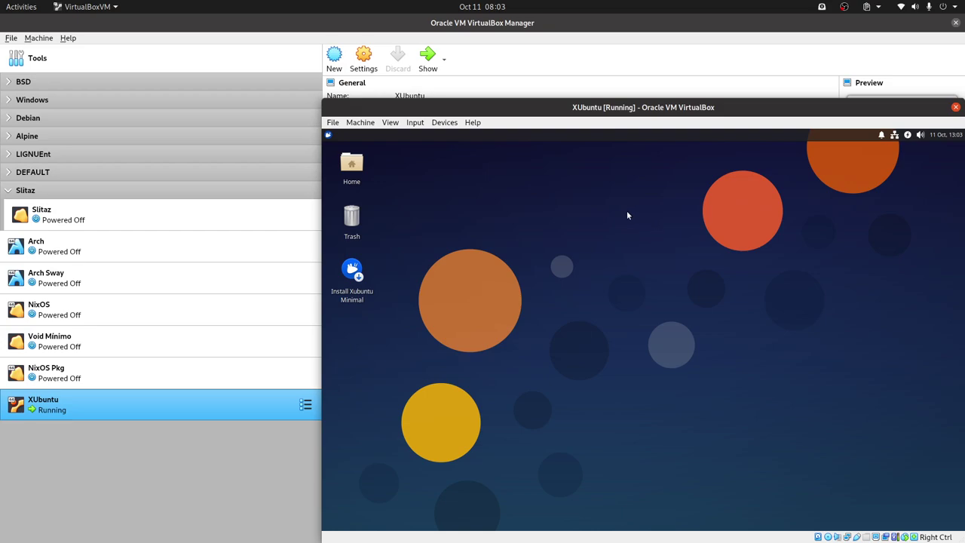
double_click(354, 165)
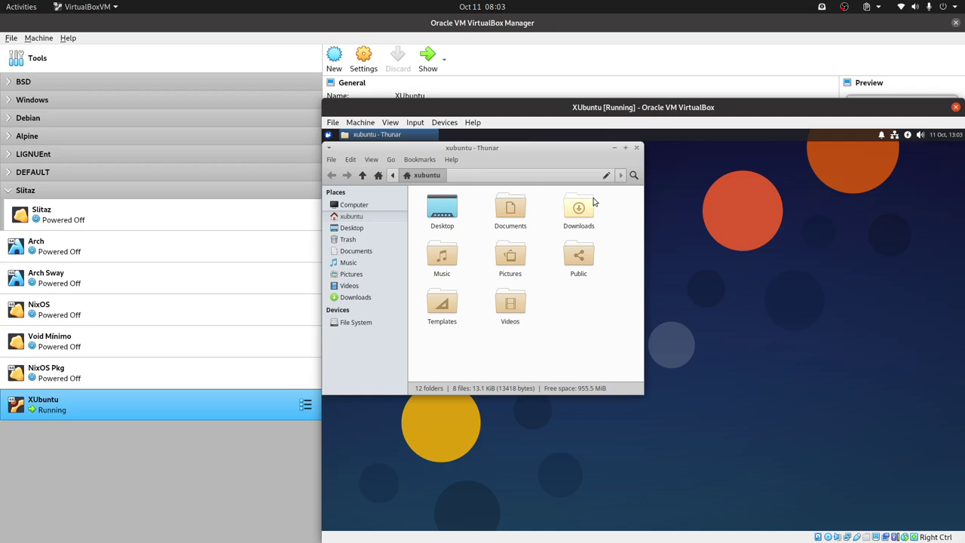
double_click(516, 219)
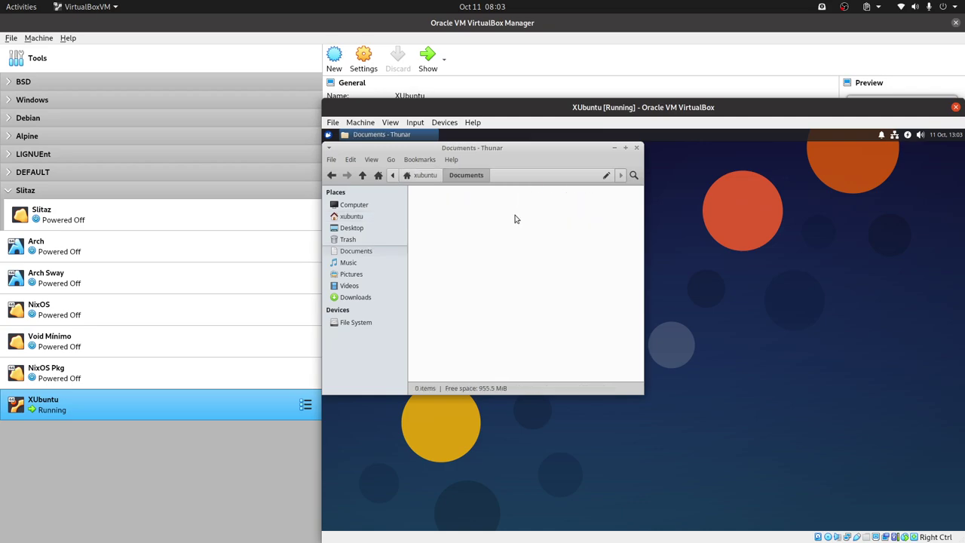
click(638, 148)
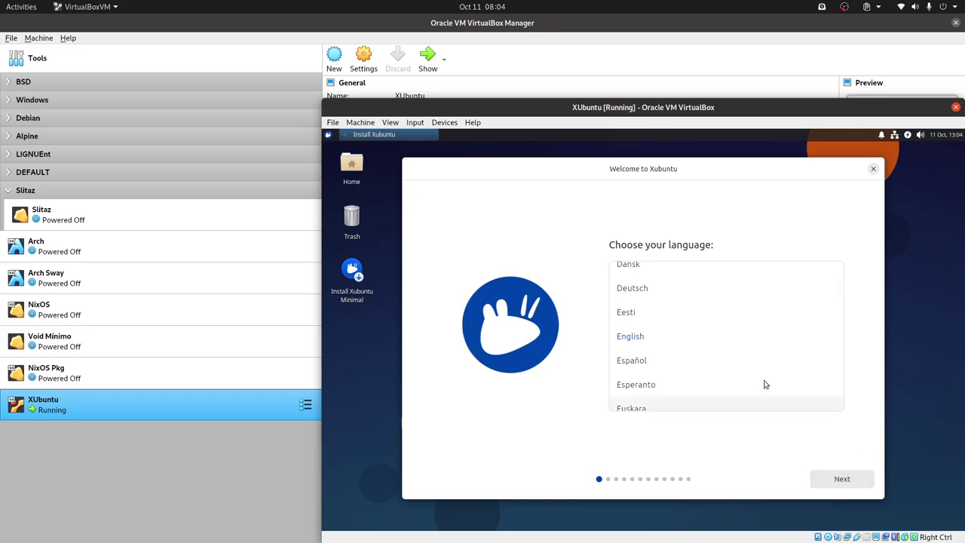
- Switch the installer to Español, continue, and browse the Español keyboard variants without changing them
click(638, 361)
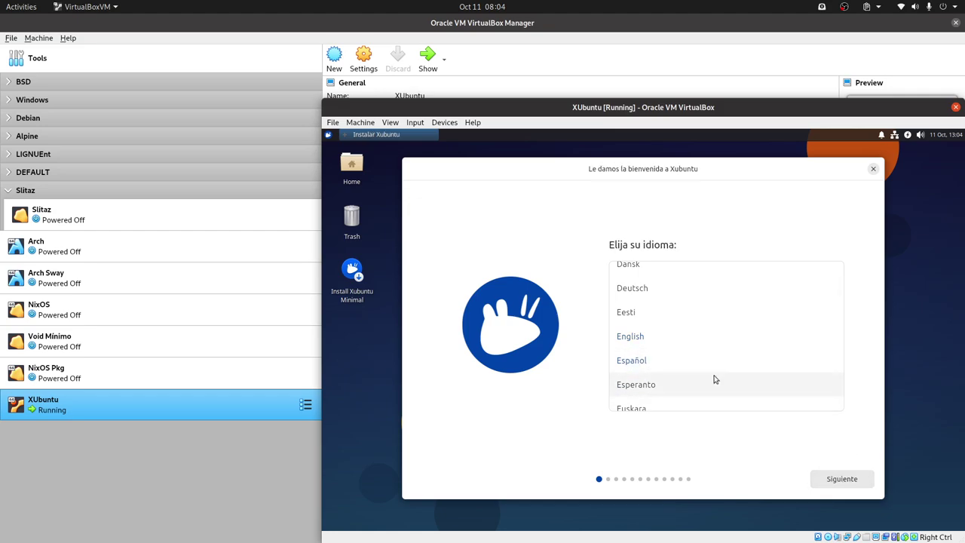
click(851, 479)
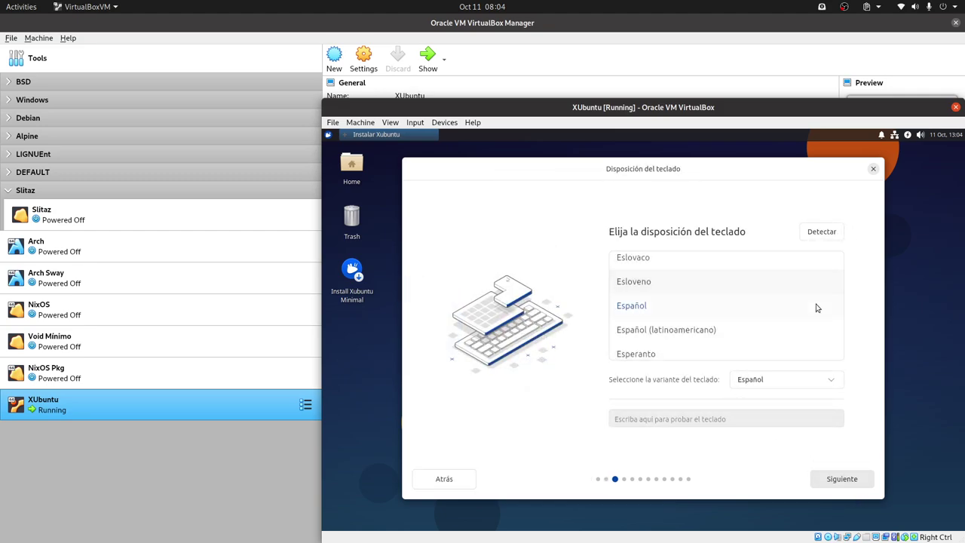
click(782, 382)
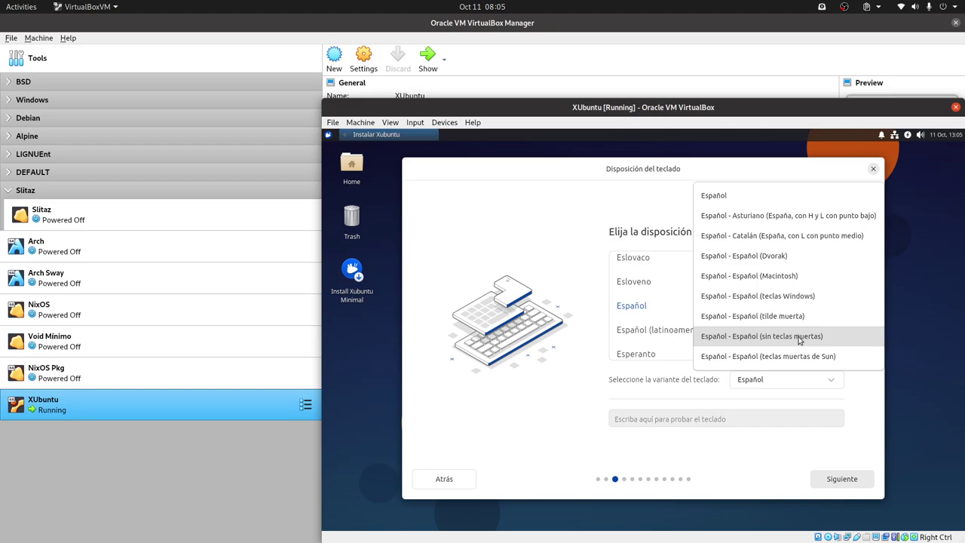
click(783, 397)
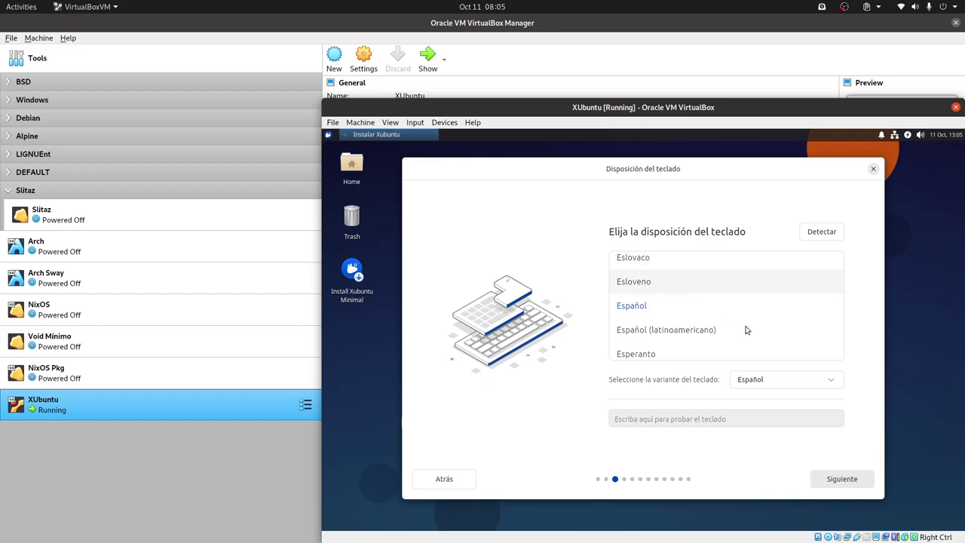
click(806, 385)
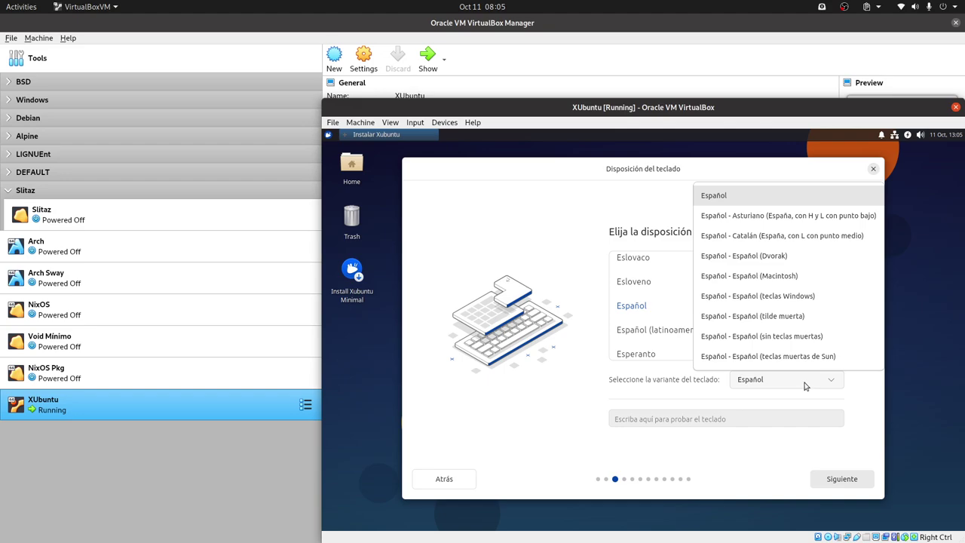
click(643, 205)
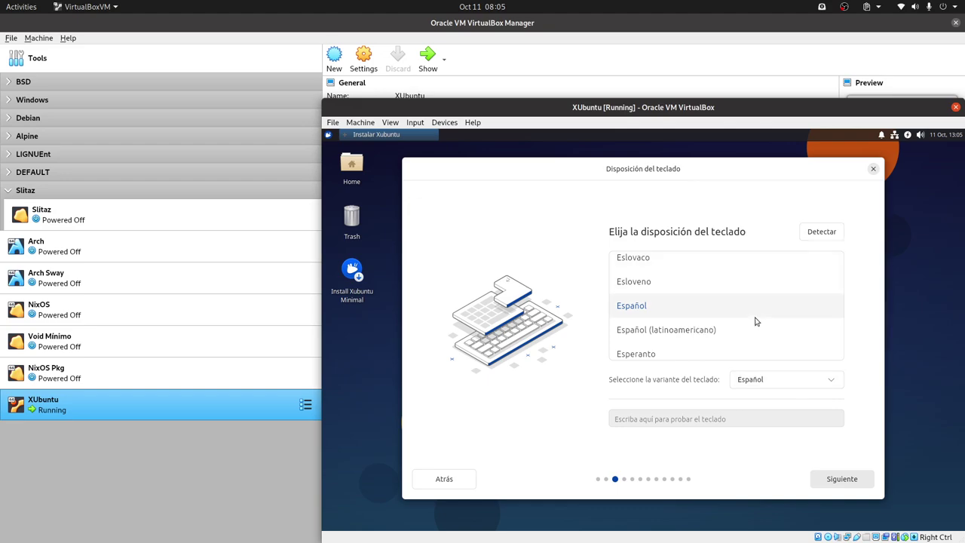
scroll(717, 317, up, 1)
scroll(720, 317, down, 3)
scroll(720, 317, down, 2)
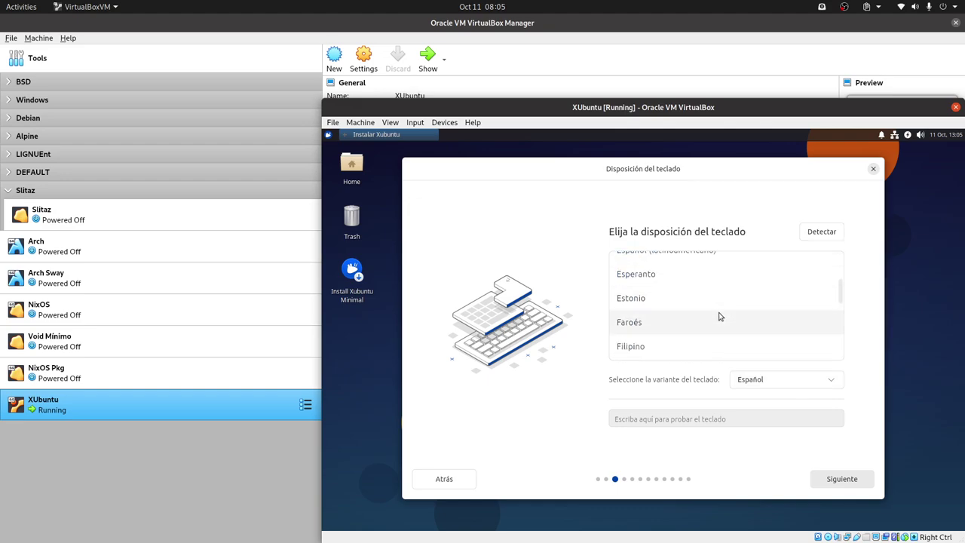
scroll(720, 317, up, 1)
click(820, 231)
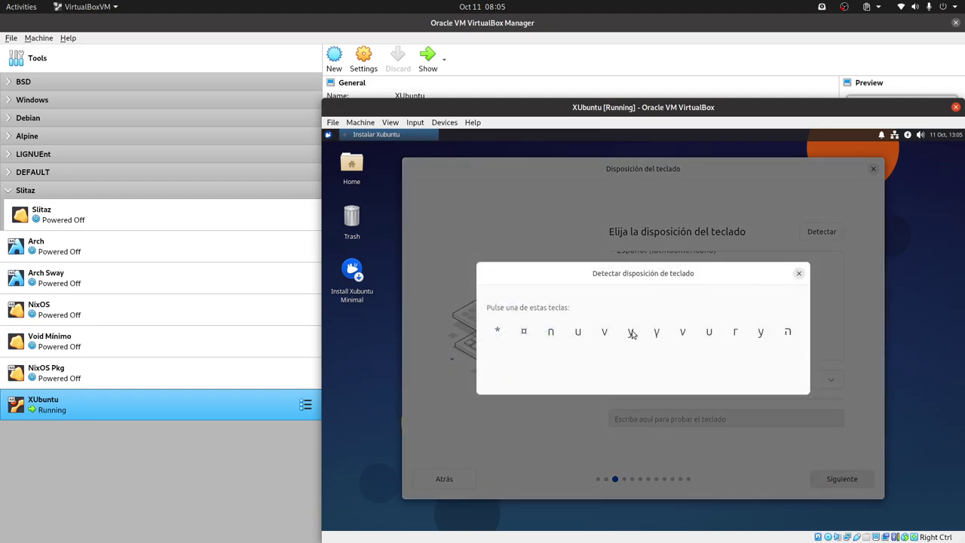
key(y)
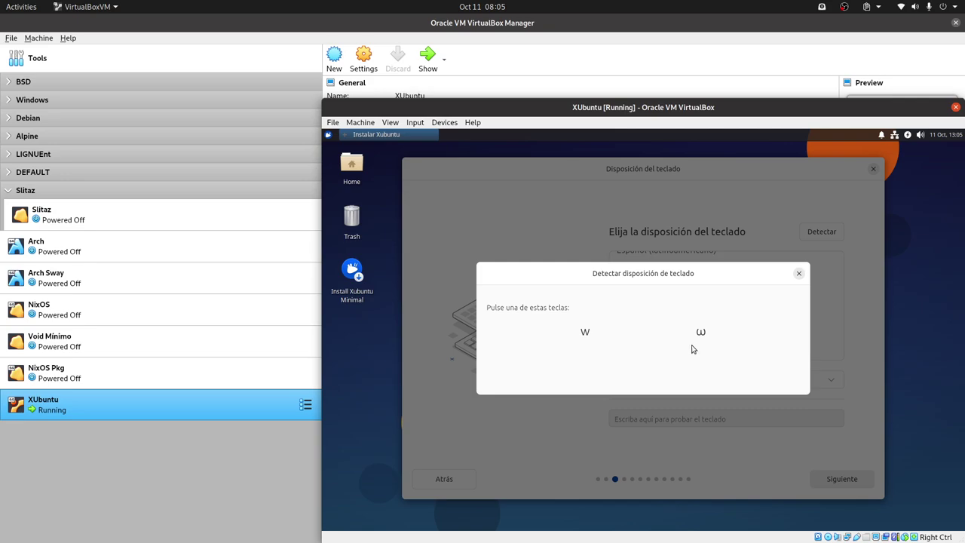
key(w)
key(z)
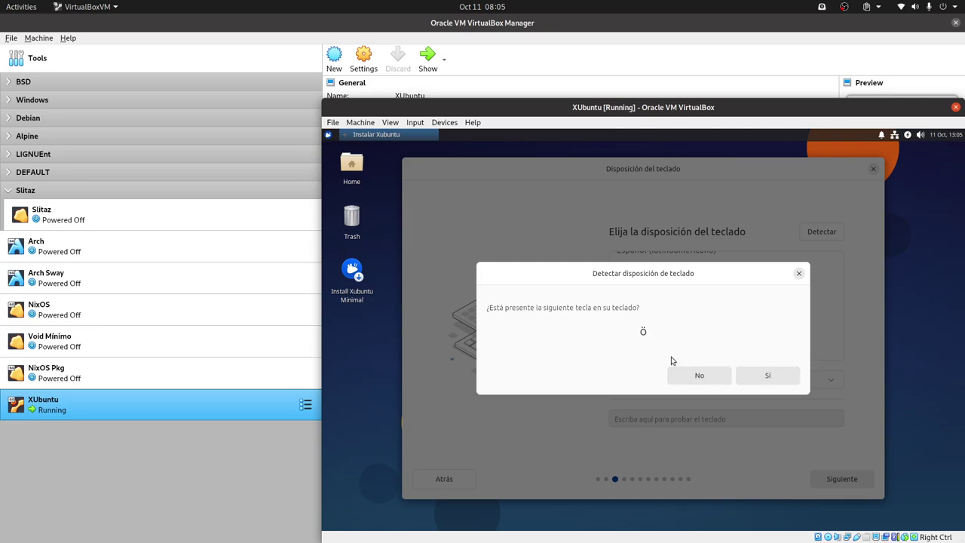
click(702, 376)
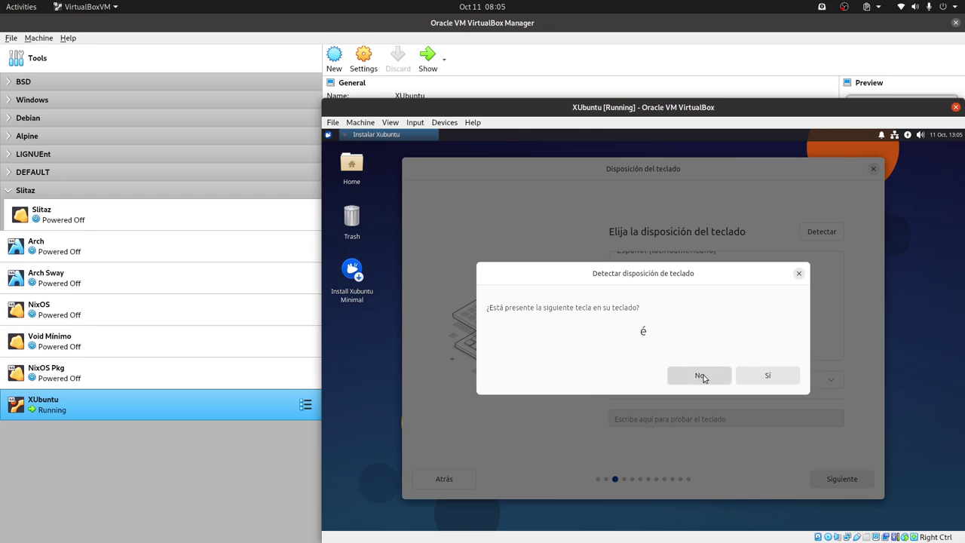
click(701, 376)
click(702, 377)
click(702, 377)
click(702, 376)
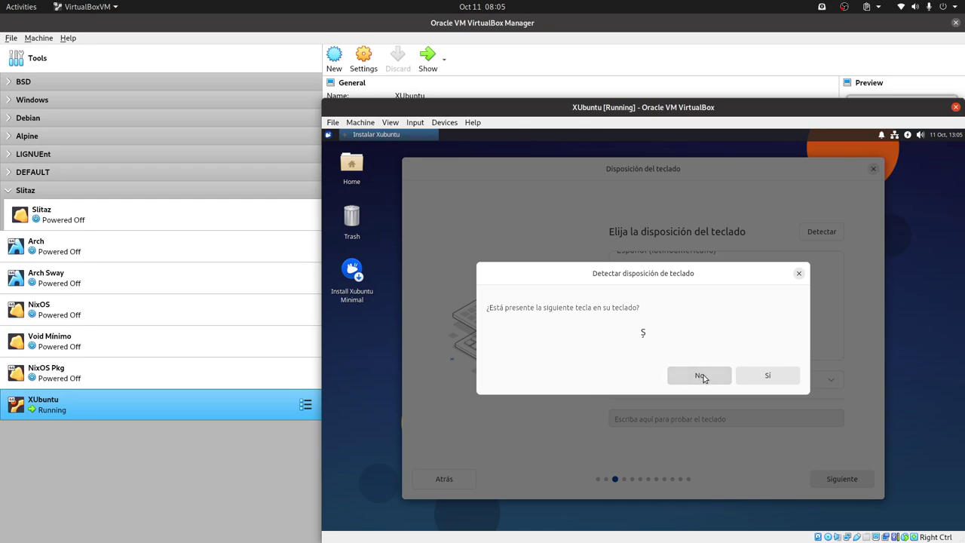
click(799, 274)
- Try the Armenio, Azerbaijaní and Bambara keyboard layouts at the top of the list
scroll(699, 310, up, 4)
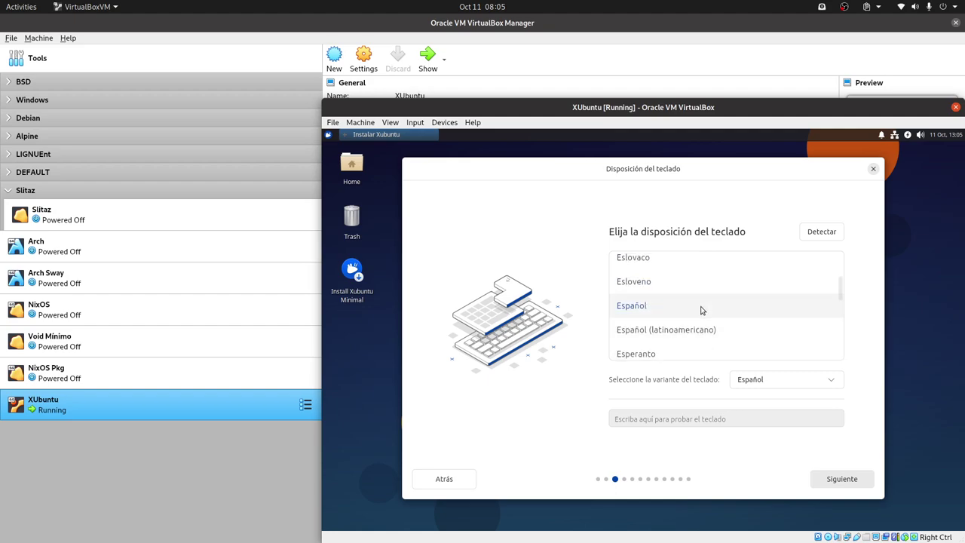
scroll(699, 312, up, 6)
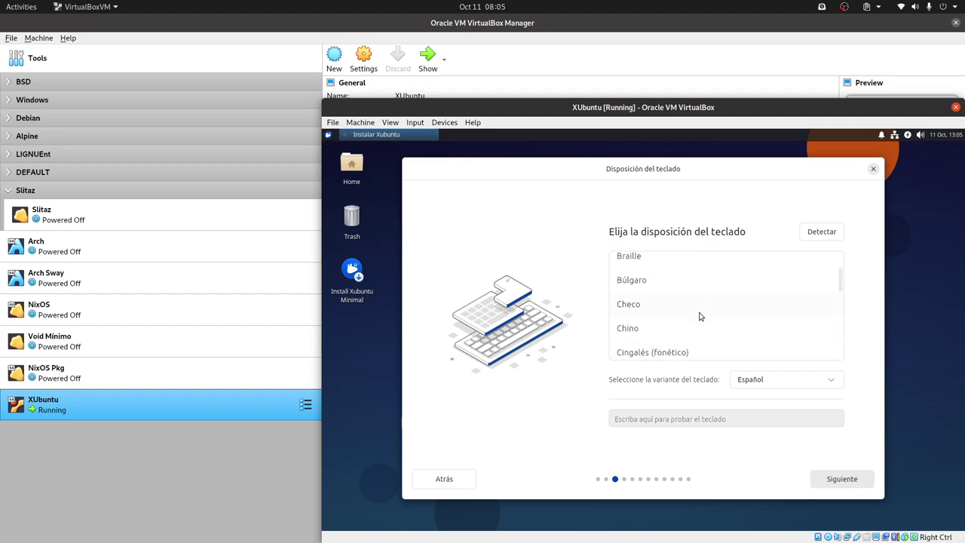
scroll(699, 317, up, 1)
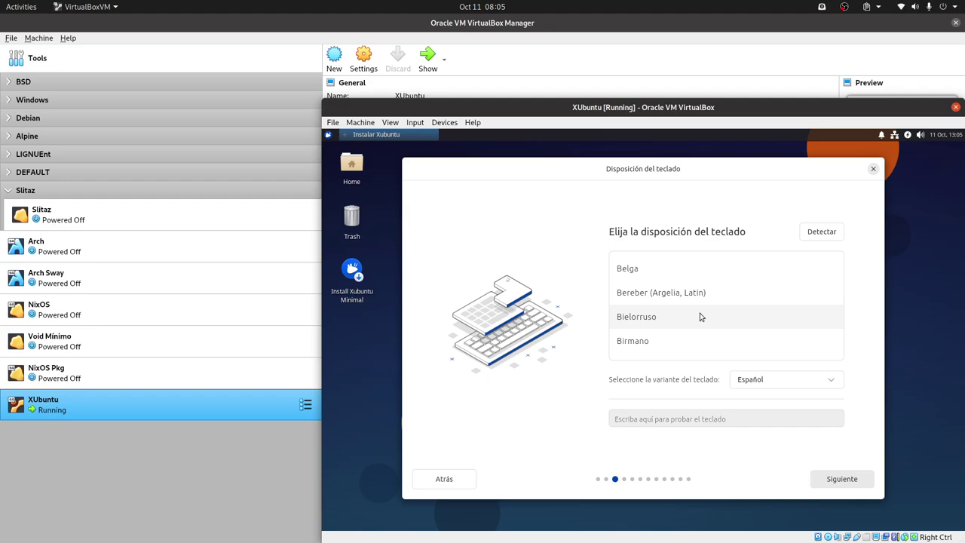
scroll(700, 316, up, 5)
click(676, 289)
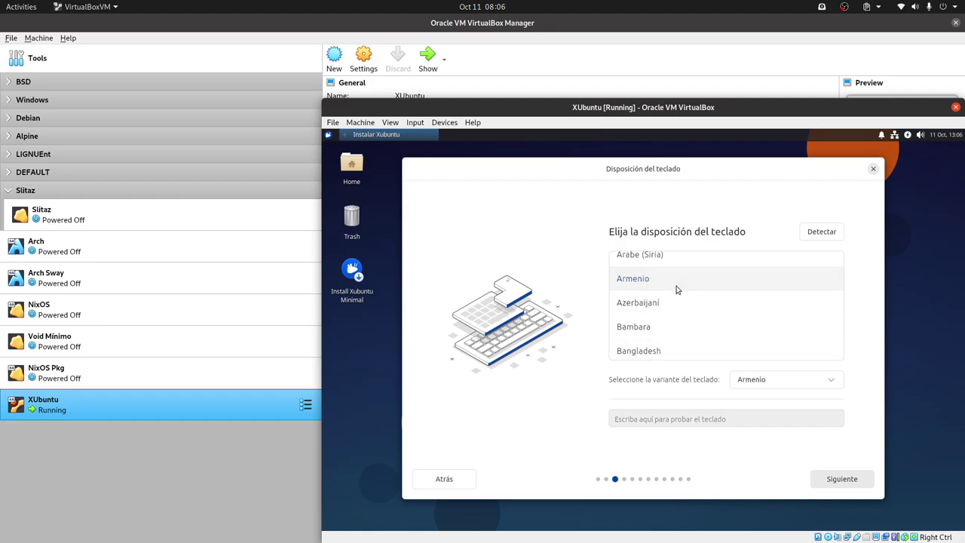
click(670, 298)
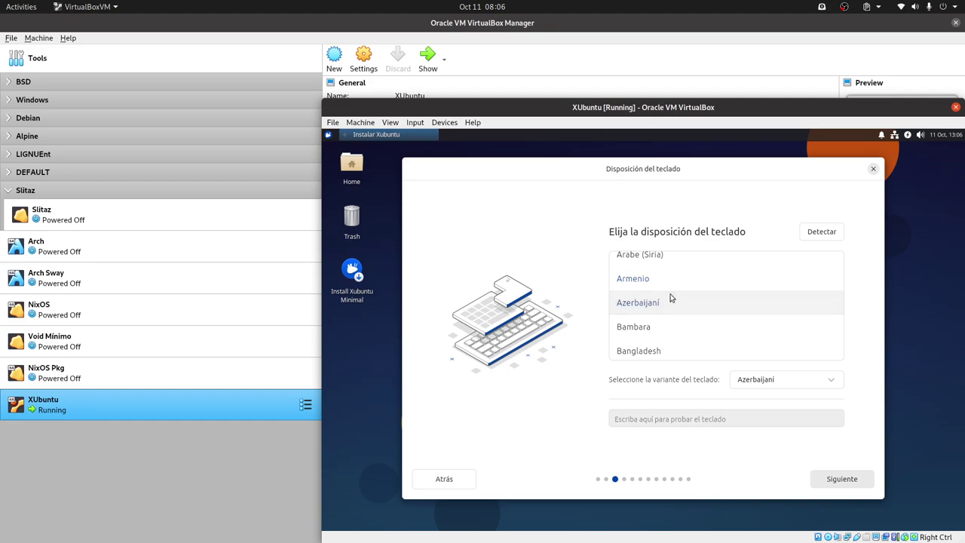
click(697, 322)
- Scroll down the layout list and select Inglés (EE. UU.)
scroll(717, 312, down, 5)
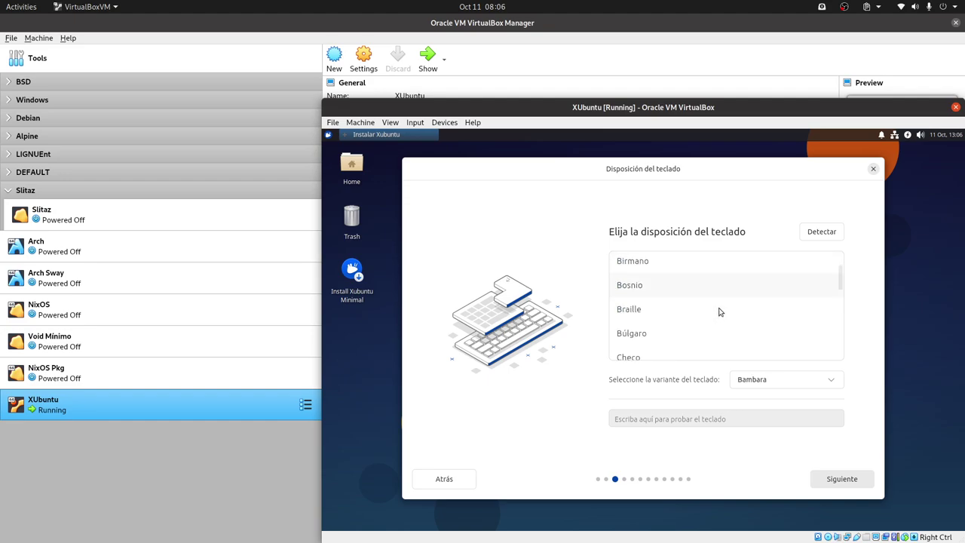
scroll(716, 309, up, 8)
scroll(714, 305, down, 3)
scroll(714, 306, down, 8)
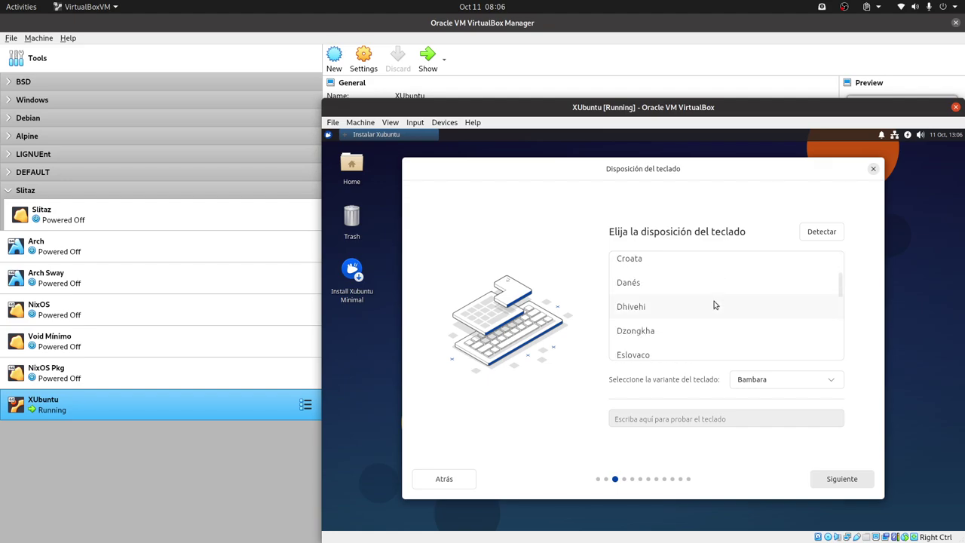
scroll(715, 304, down, 5)
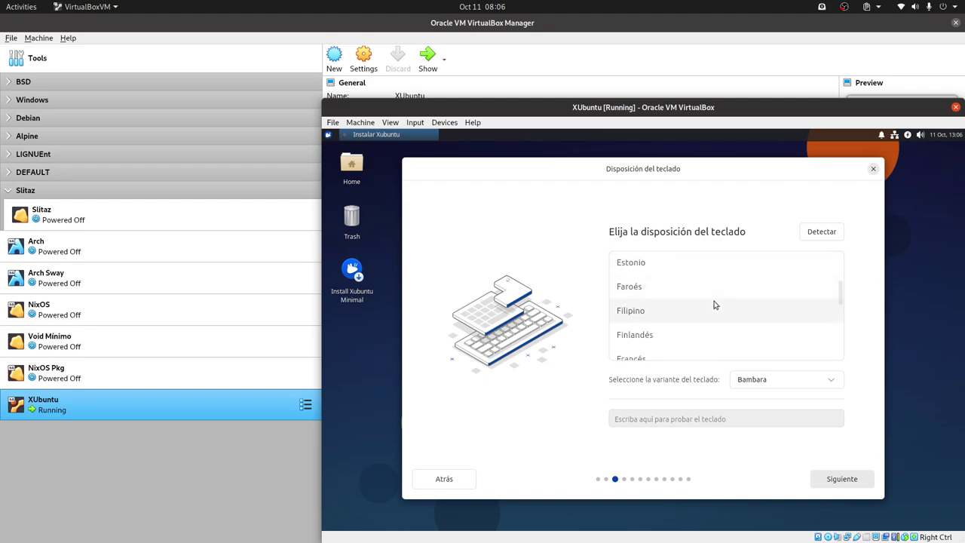
scroll(714, 305, down, 4)
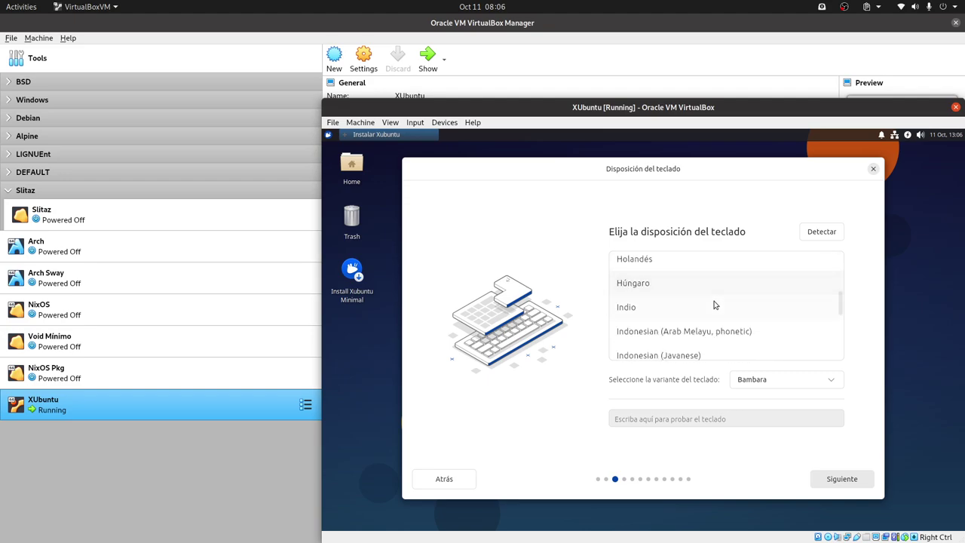
scroll(714, 305, down, 2)
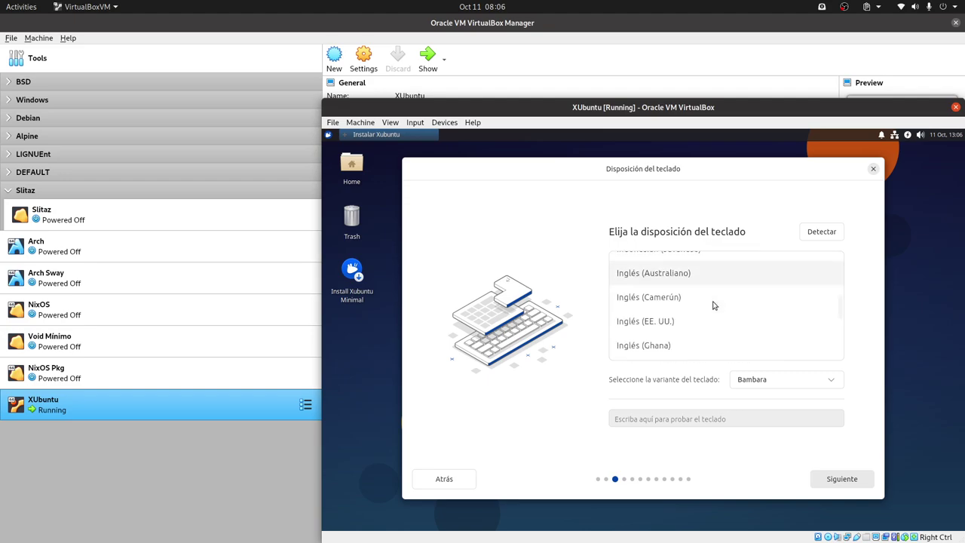
click(676, 322)
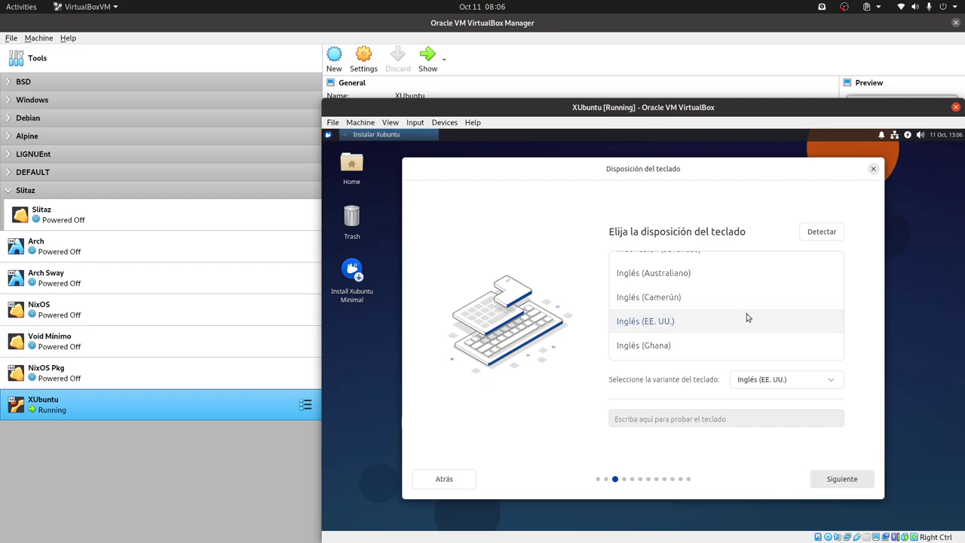
- Choose the 'Inglés (EE. UU. internacional con teclas muertas)' variant and continue to the network page
click(805, 382)
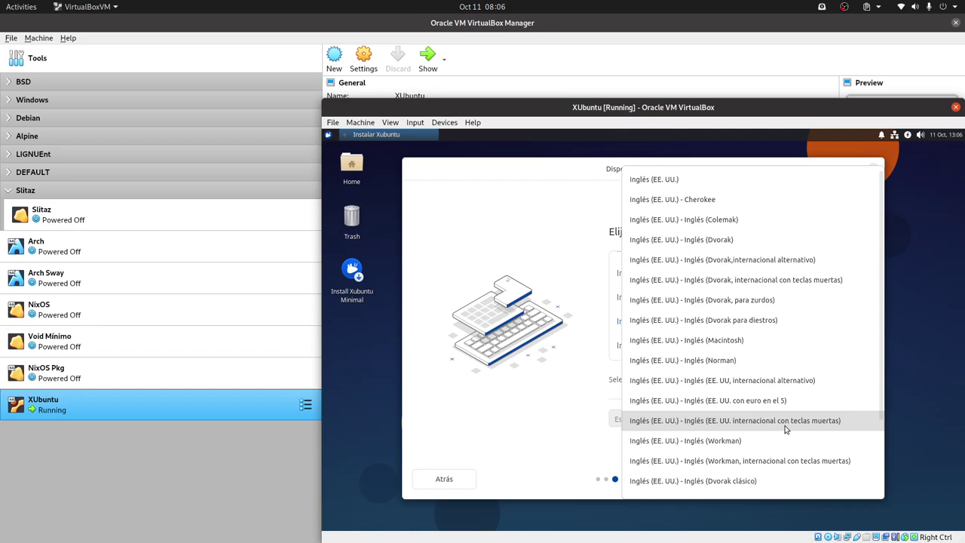
scroll(785, 429, down, 4)
scroll(784, 429, down, 1)
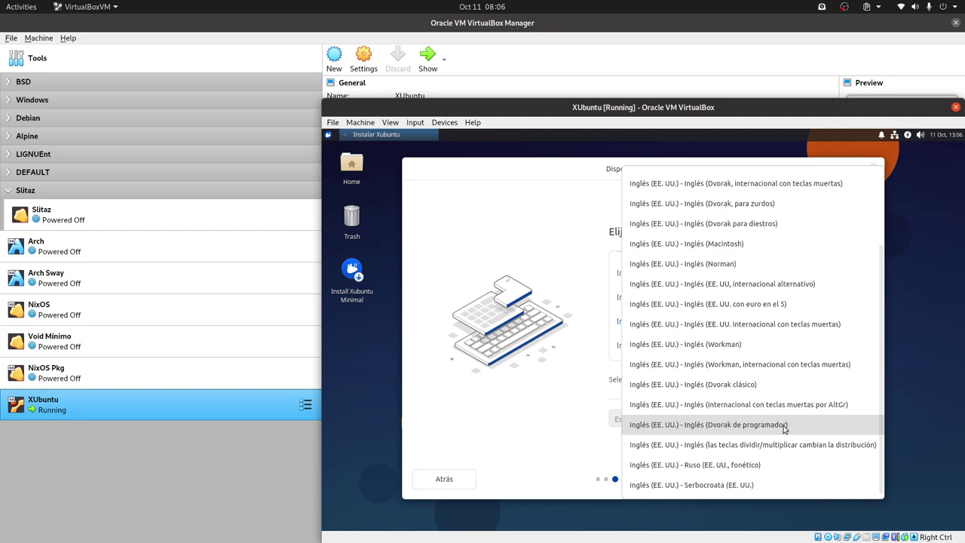
scroll(784, 429, up, 1)
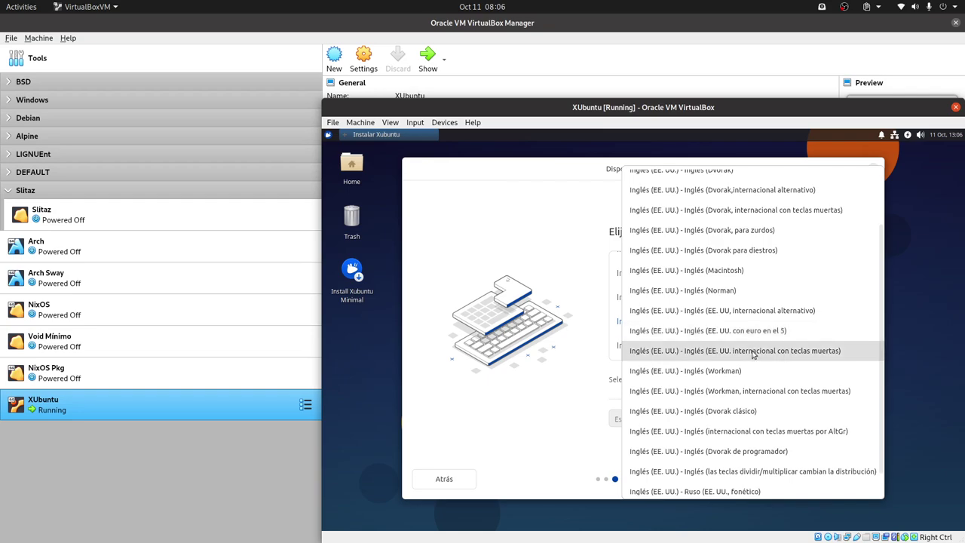
click(753, 352)
click(854, 482)
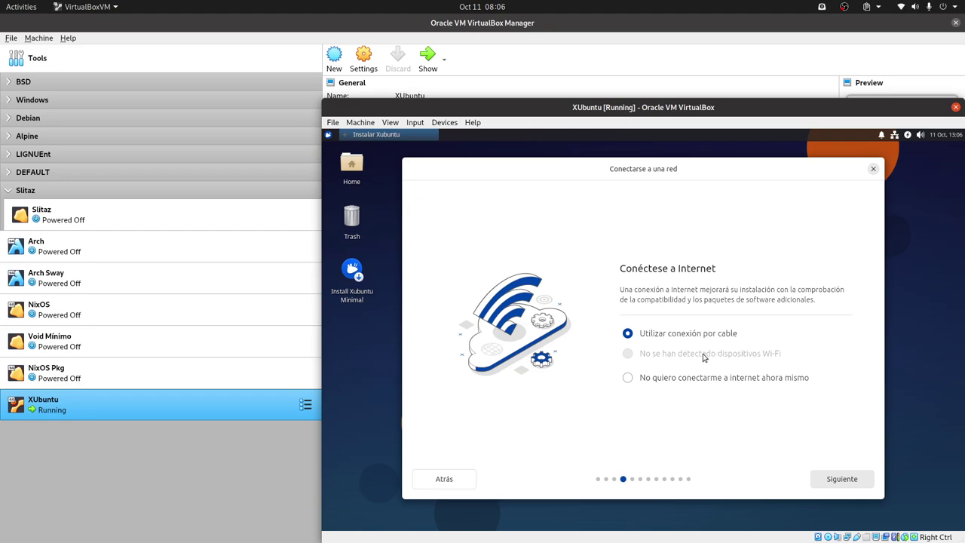
- Continue past the network page with 'Utilizar conexión por cable' kept
click(841, 482)
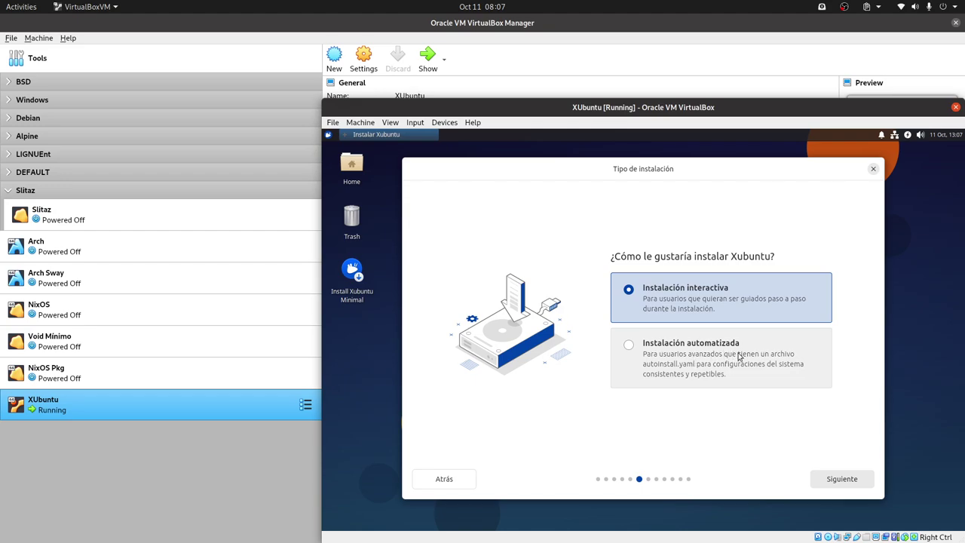
- Continue with 'Instalación interactiva' and then with the 'Xubuntu Minimal' app selection
click(843, 483)
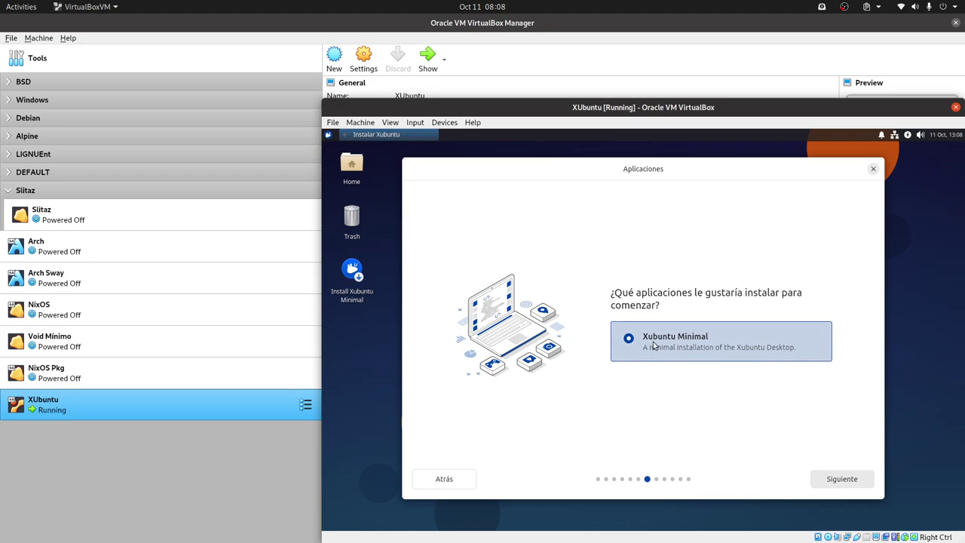
click(858, 483)
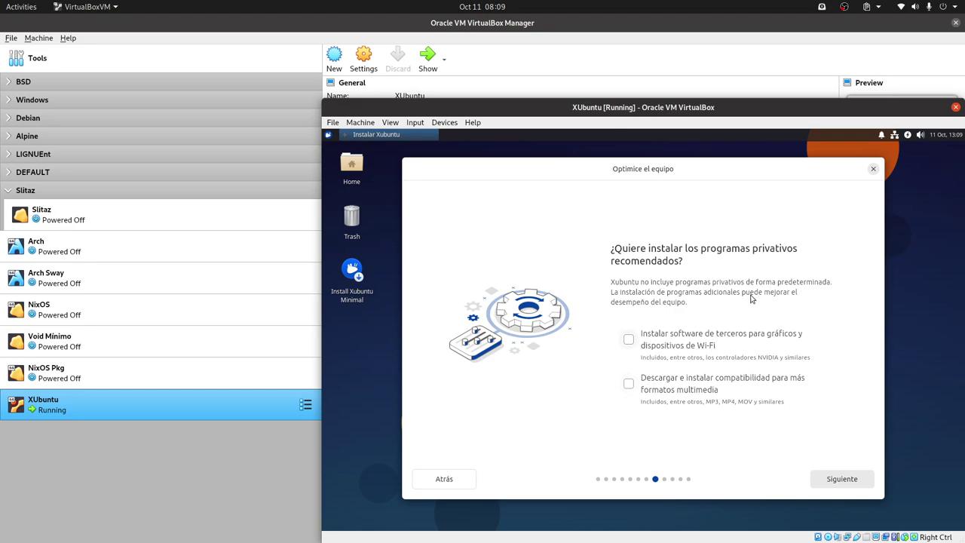
- Continue with third-party drivers and multimedia codecs both left unchecked
click(839, 483)
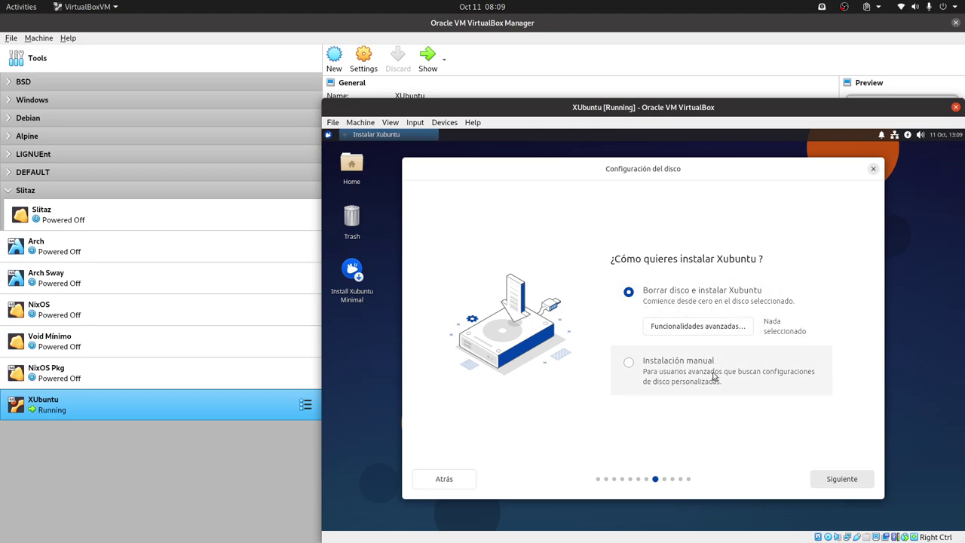
- Keep erasing the disk for Xubuntu, enter the account name and adjust the computer name
click(844, 478)
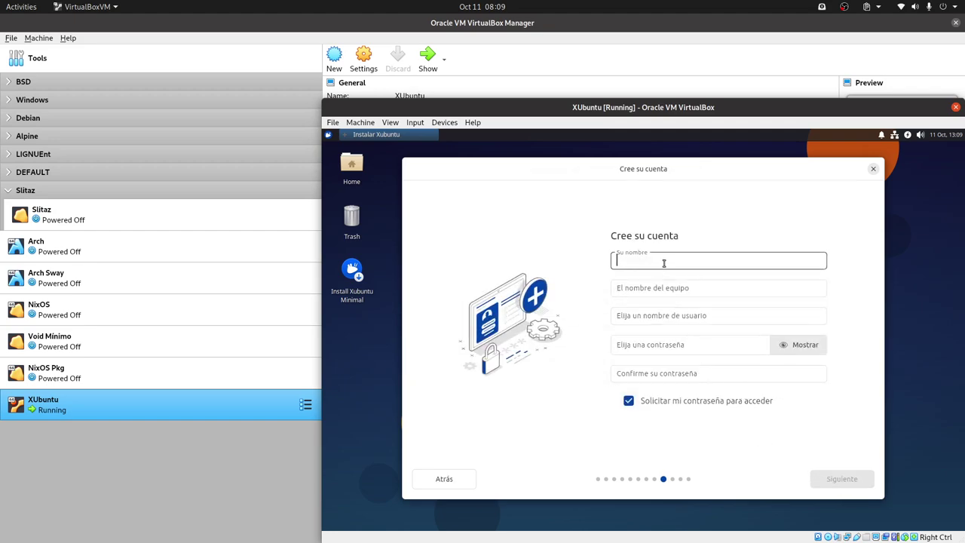
text(Libr)
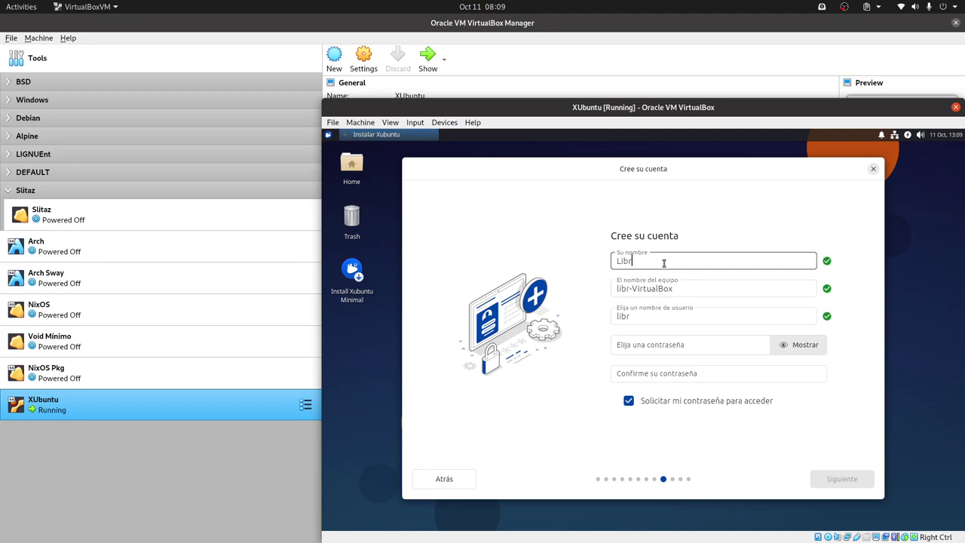
text(eeByte)
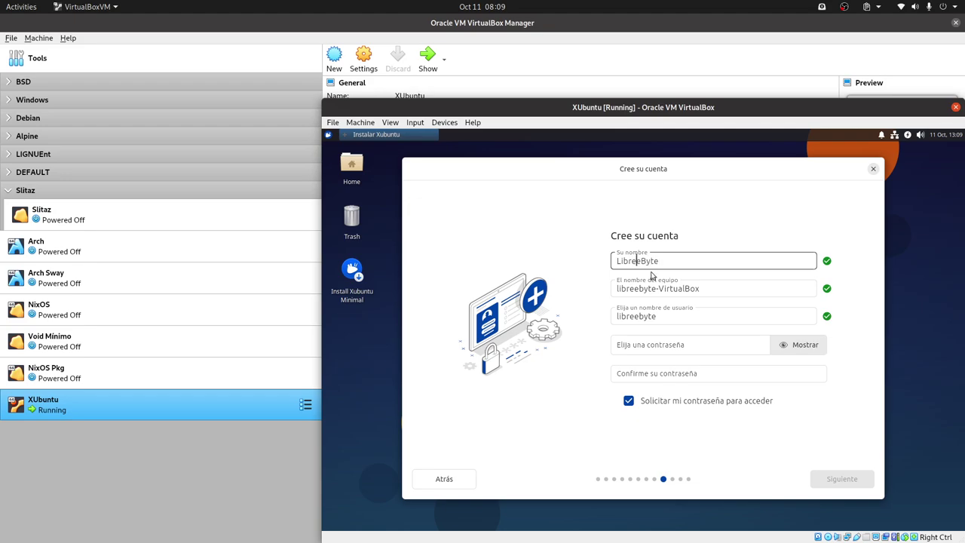
key(BackSpace)
triple_click(709, 294)
double_click(683, 291)
click(673, 328)
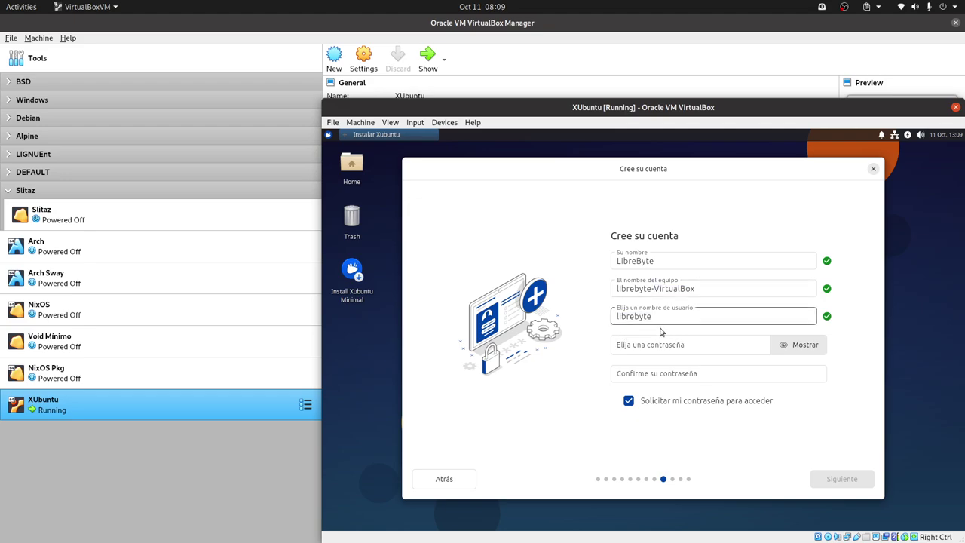
- Enter and confirm the account password, then continue to the time-zone page
click(657, 344)
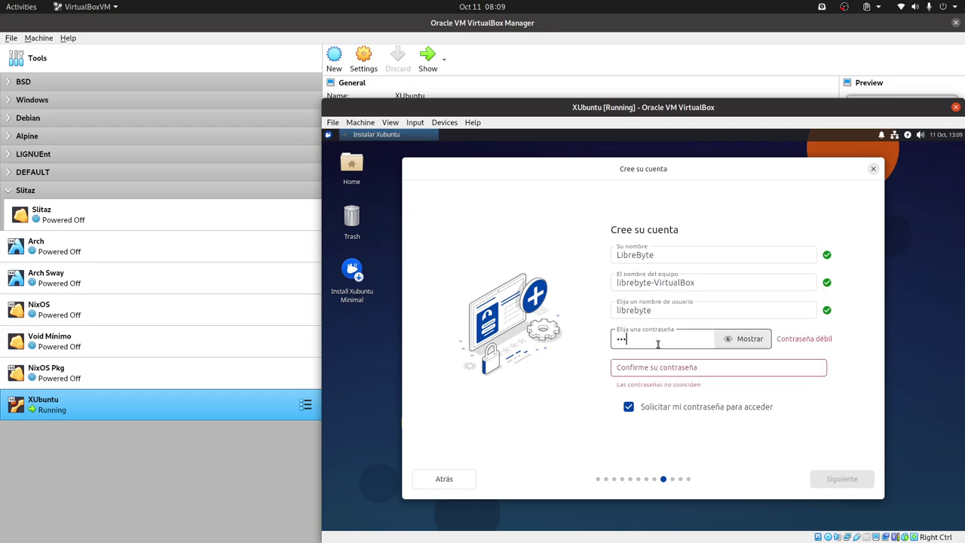
click(662, 367)
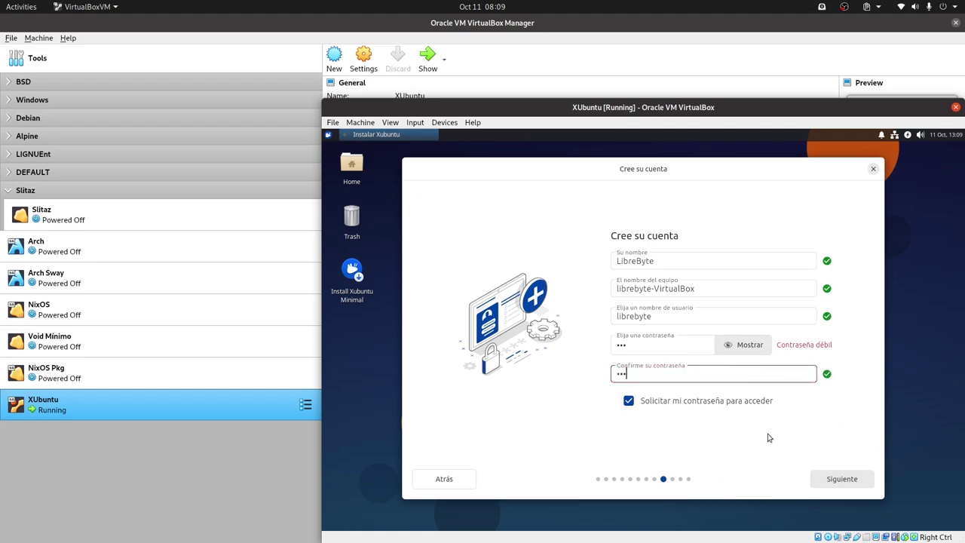
click(837, 478)
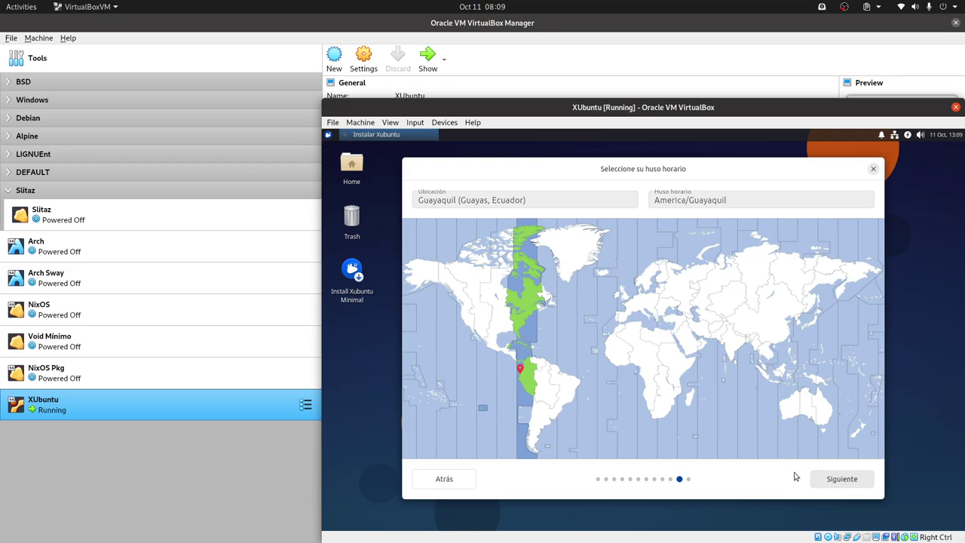
- Accept the America/Guayaquil time zone to reach the Listo para instalar summary
click(847, 485)
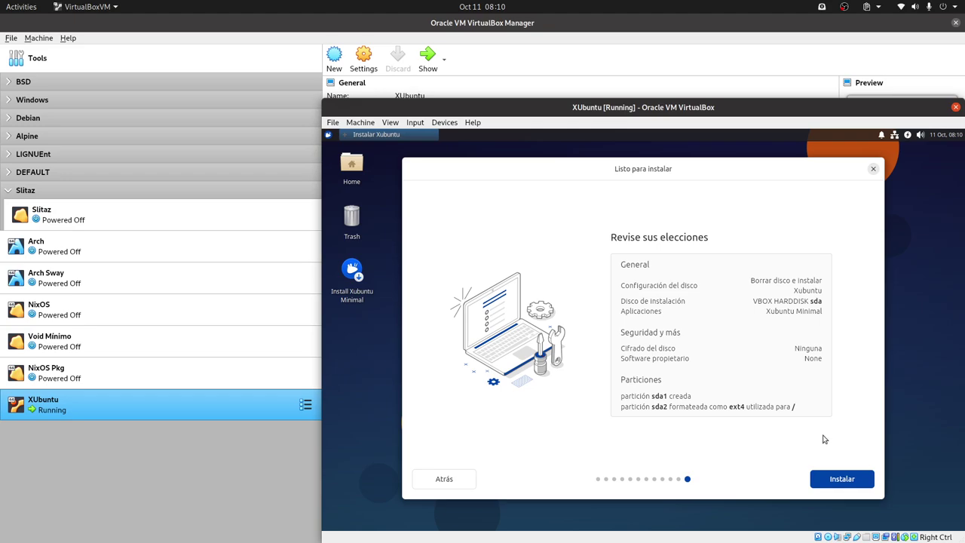
- Start installing Xubuntu Minimal 24.10 and let it run until Finalizó la instalación
click(842, 485)
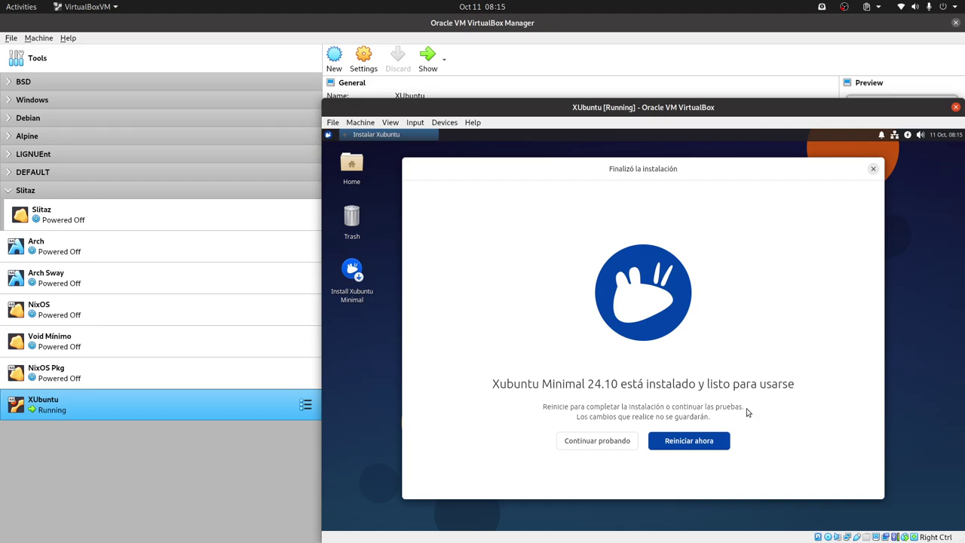
- Choose Reiniciar ahora to reboot the newly installed XUbuntu guest
click(685, 442)
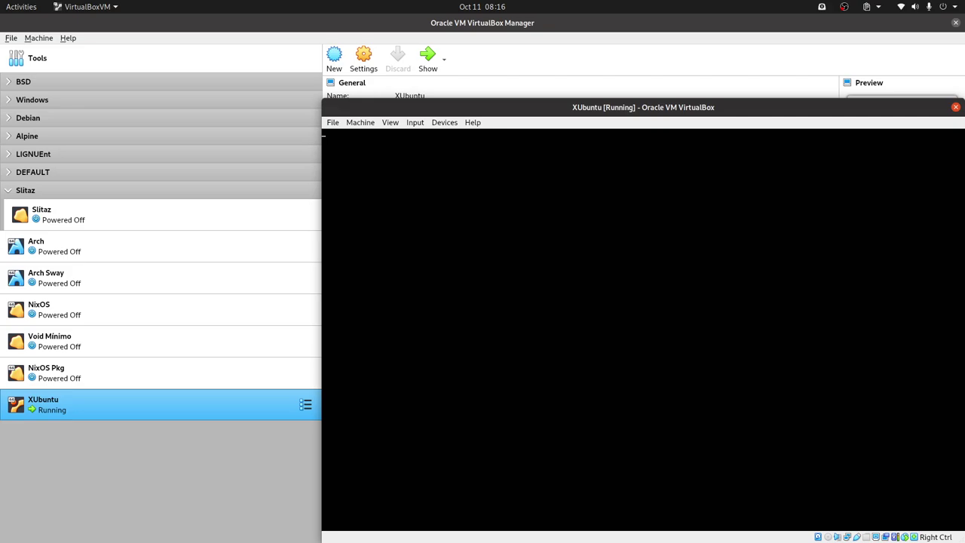
- Power off the XUbuntu virtual machine from the window's Close option
click(335, 124)
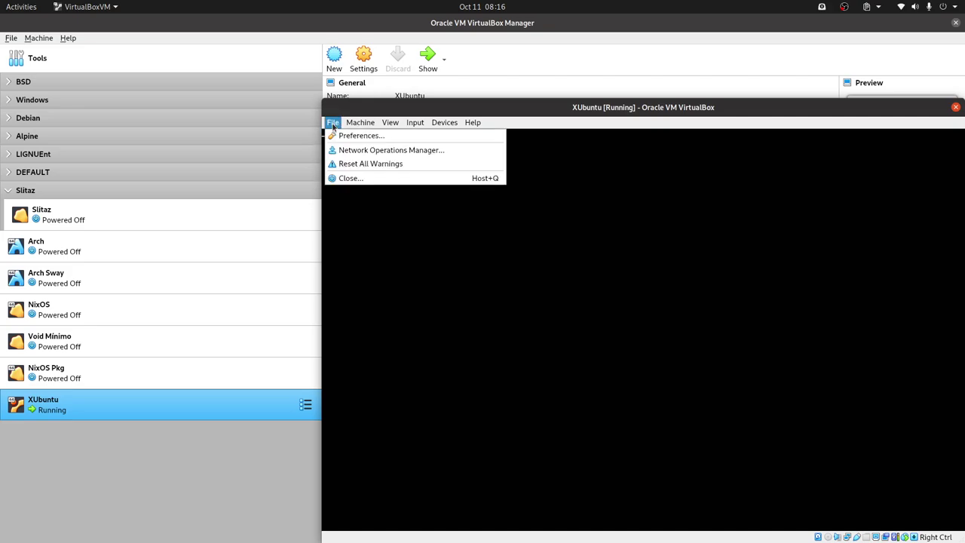
click(746, 164)
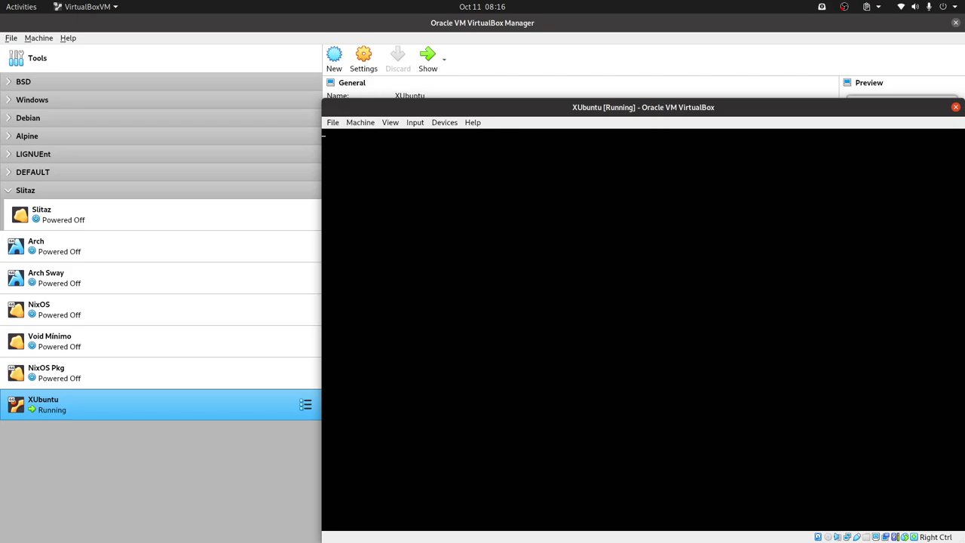
click(333, 123)
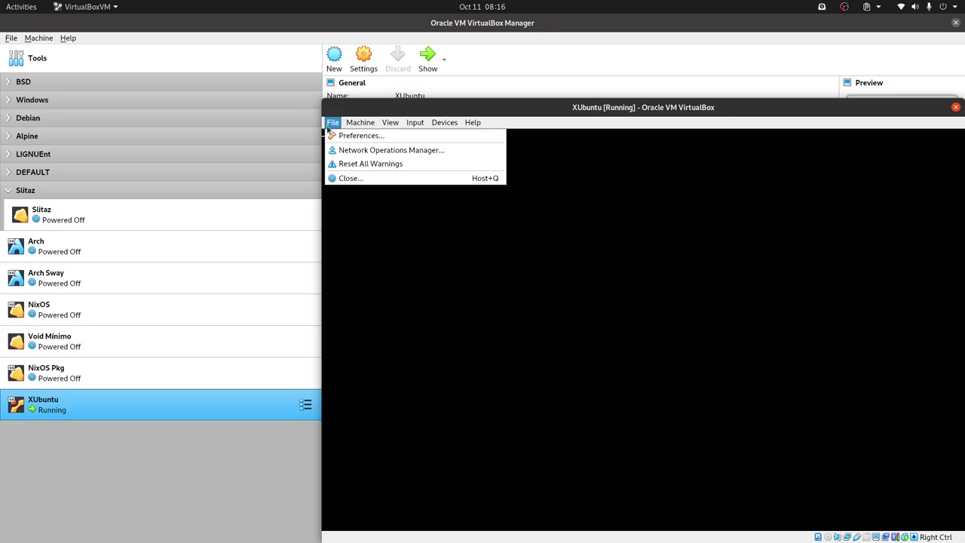
click(349, 181)
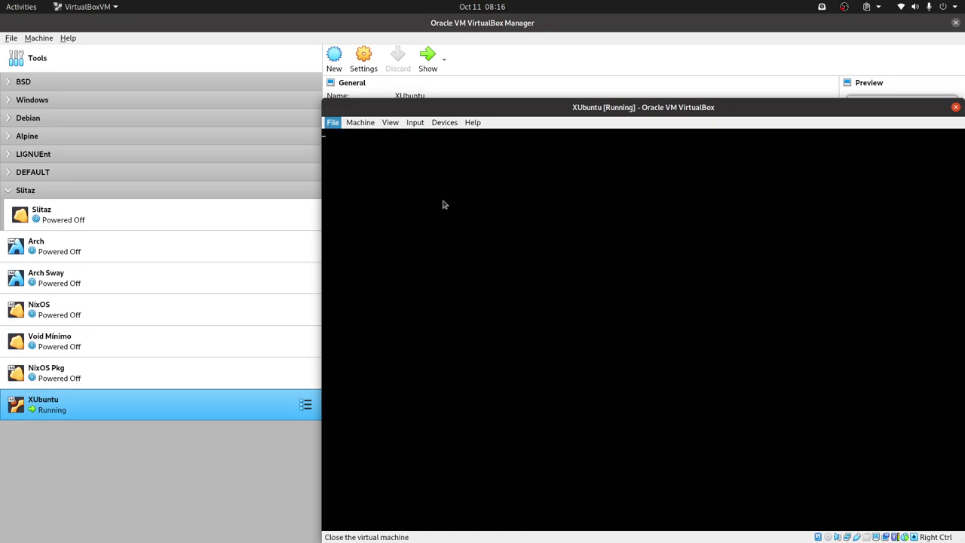
click(653, 342)
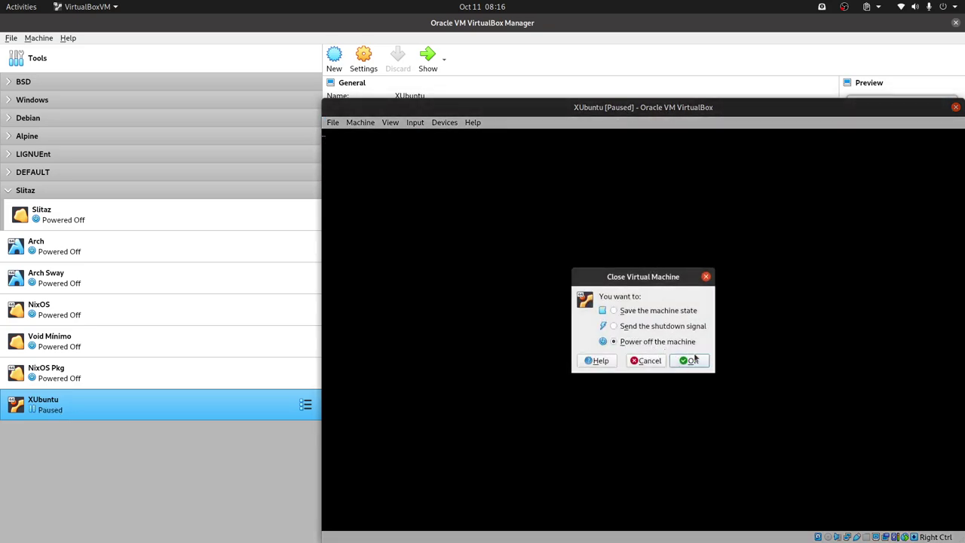
click(690, 360)
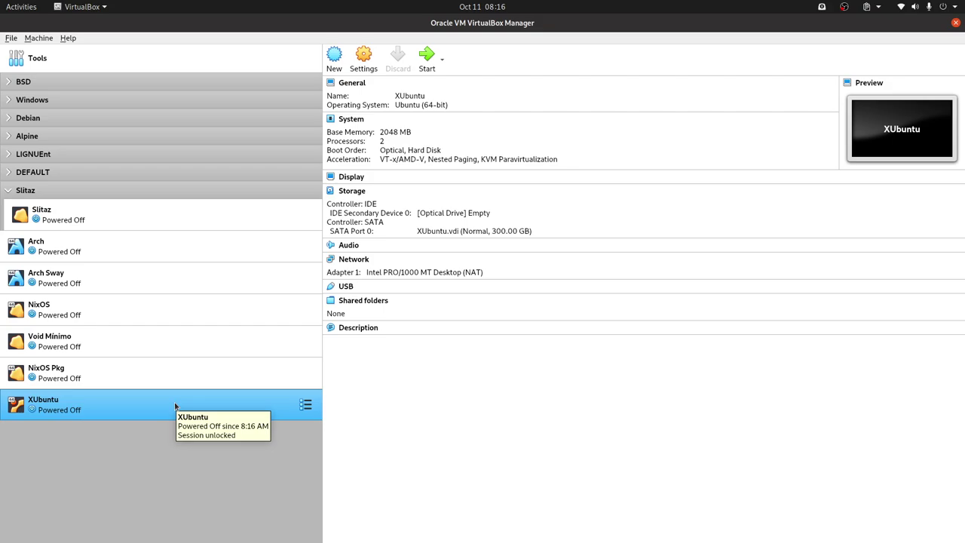
- Set XUbuntu's boot order to Hard Disk first with Optical disabled, then start the VM
right_click(175, 408)
click(271, 166)
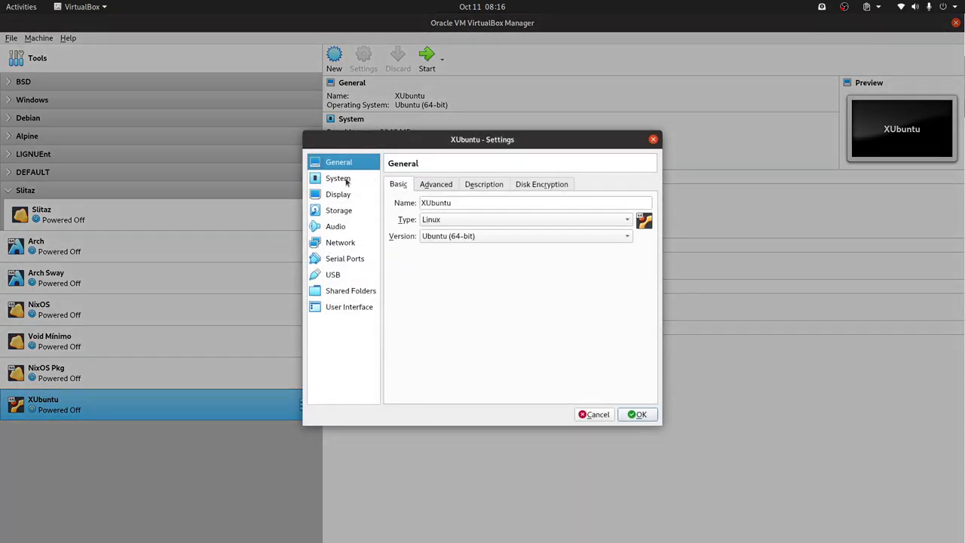
click(346, 179)
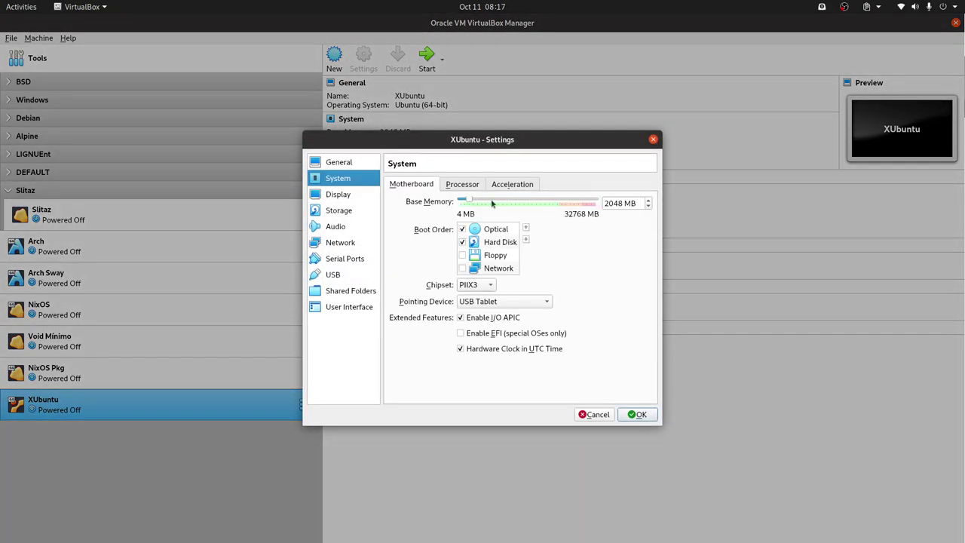
click(475, 242)
click(526, 227)
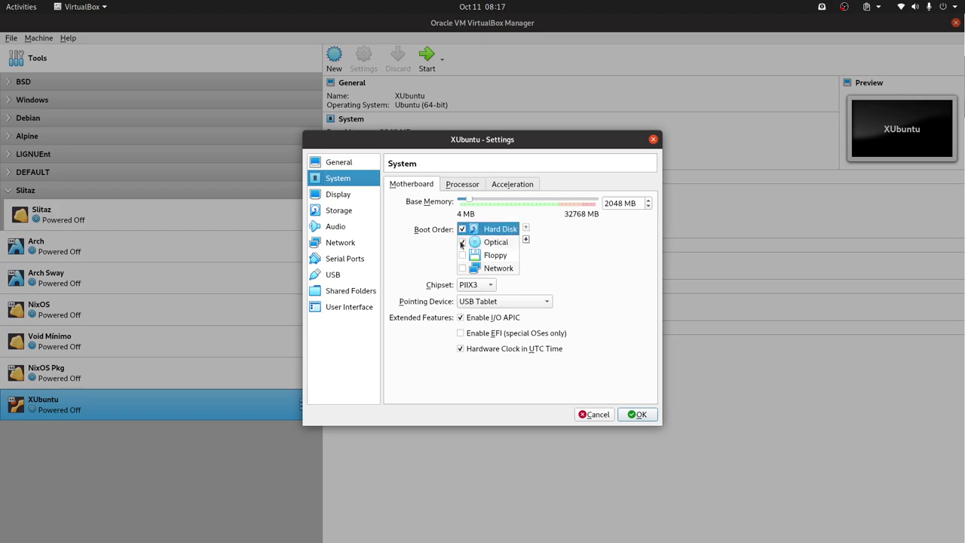
click(461, 243)
click(641, 414)
double_click(168, 403)
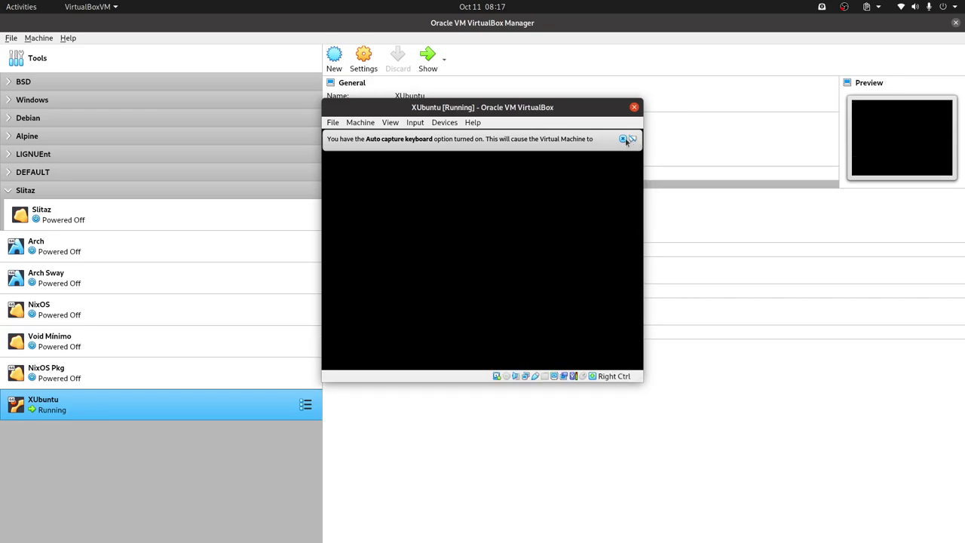
- Dismiss the auto-capture and mouse-integration notices and look over the login screen's user, keyboard and power menus
click(663, 139)
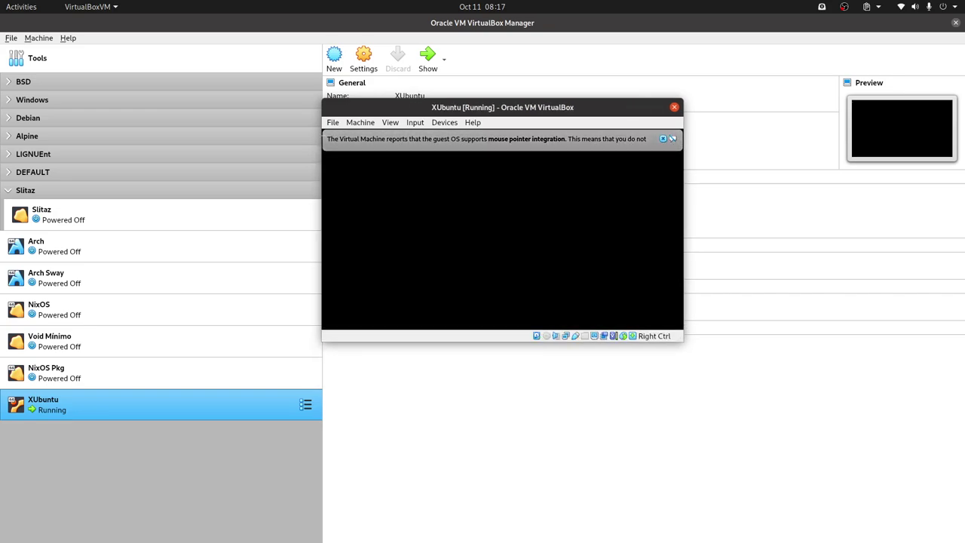
click(662, 138)
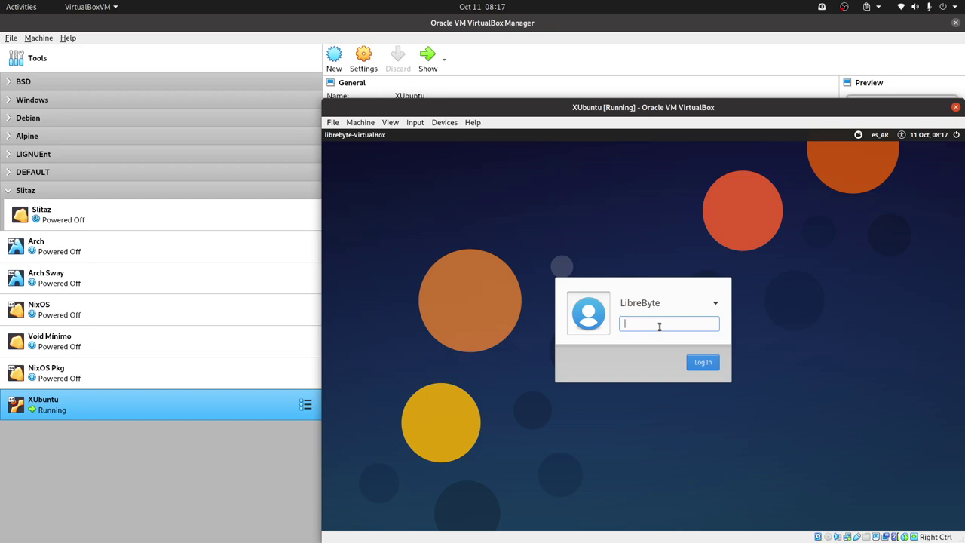
click(689, 306)
click(689, 306)
click(689, 305)
click(689, 304)
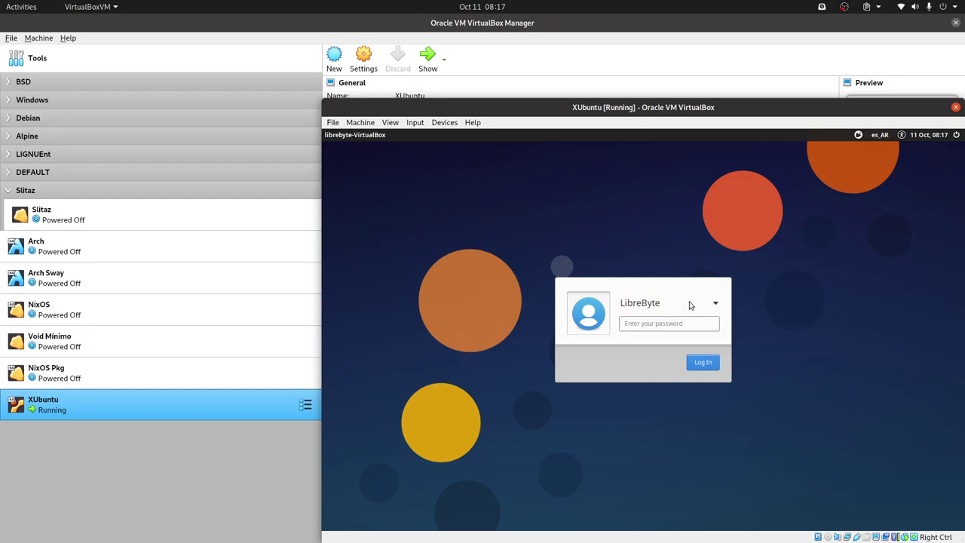
click(873, 135)
click(830, 249)
click(957, 135)
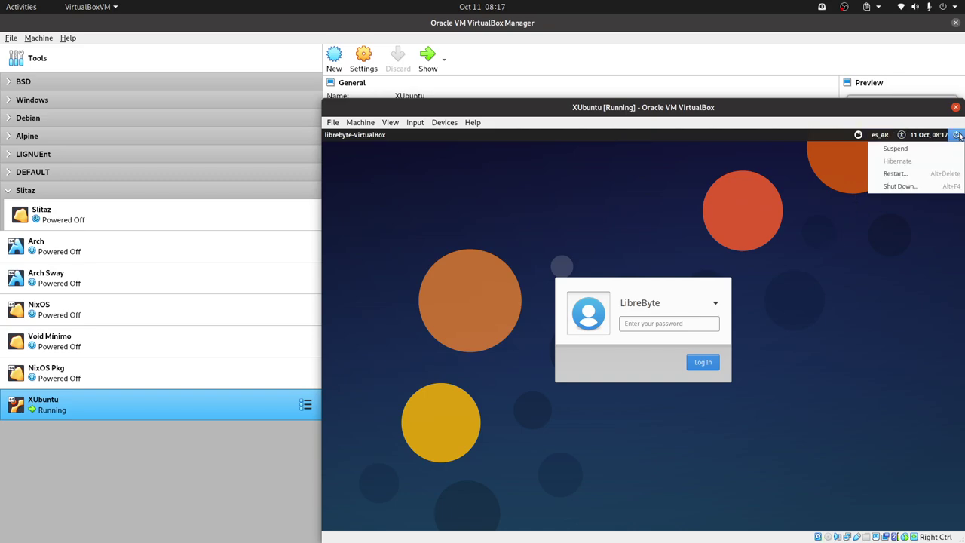
click(879, 355)
- Enter the account password to log in to the Xfce desktop
click(661, 324)
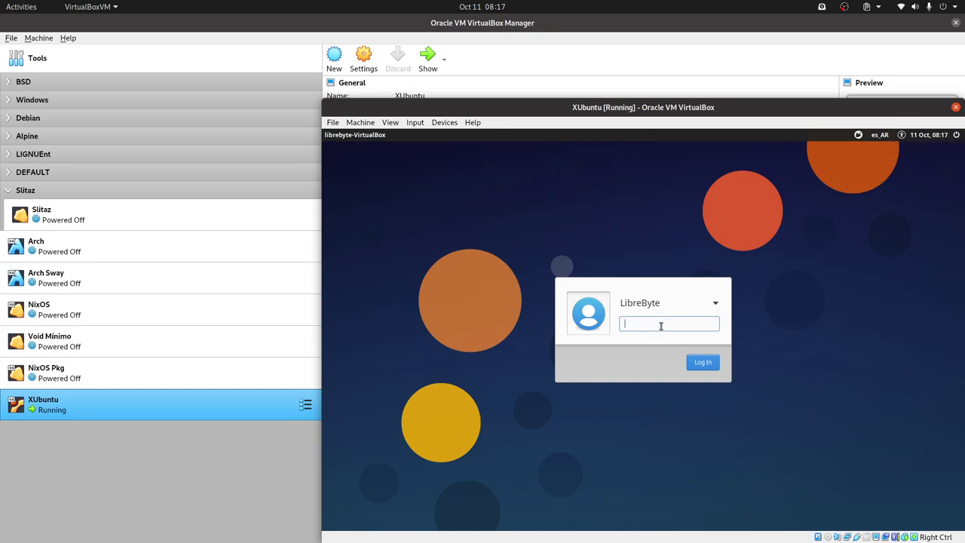
text(***)
key(Return)
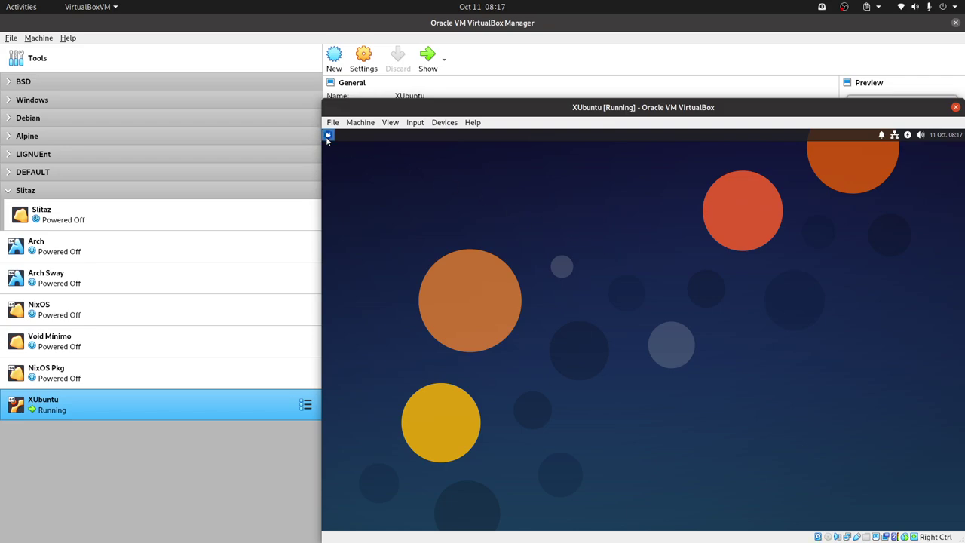
- Search the Whisker menu for 'p', open Perfiles de color, then close it
click(327, 134)
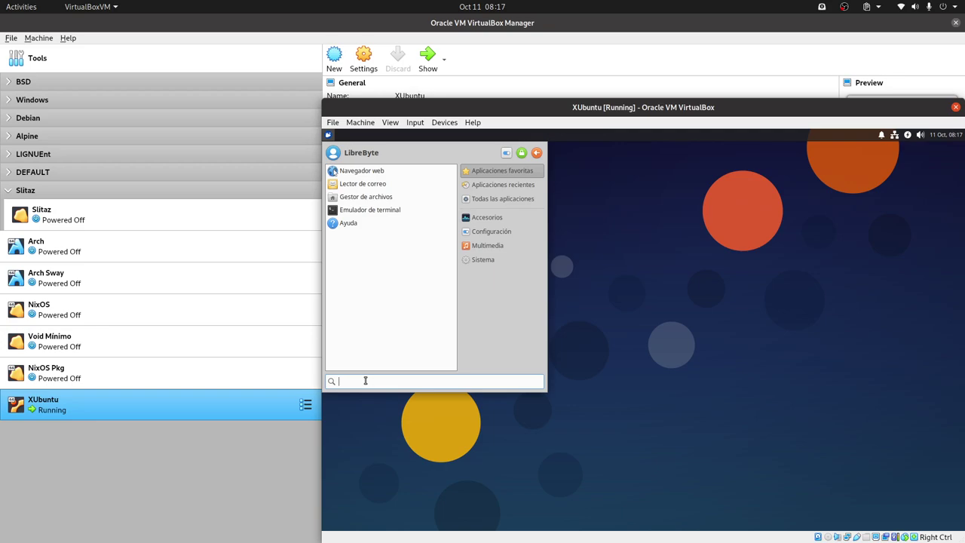
text(p)
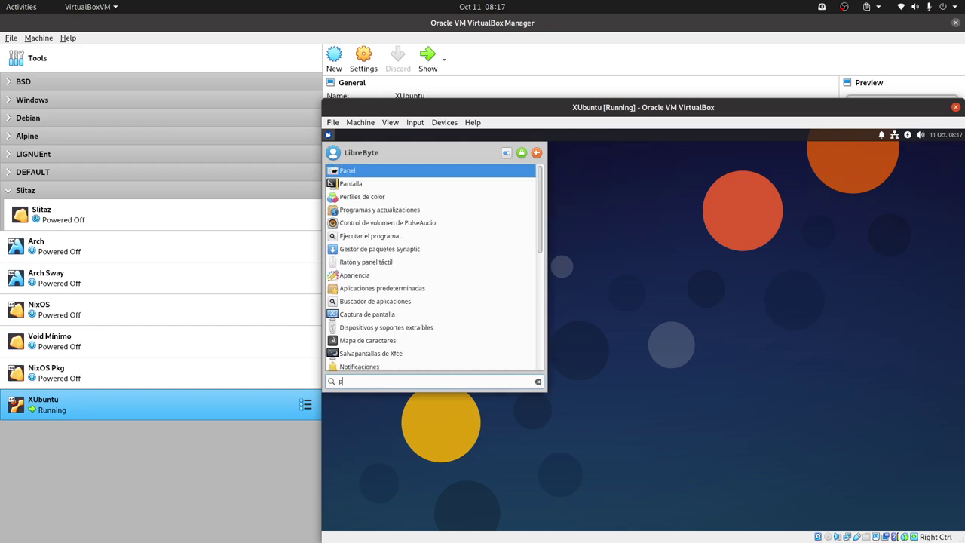
click(354, 194)
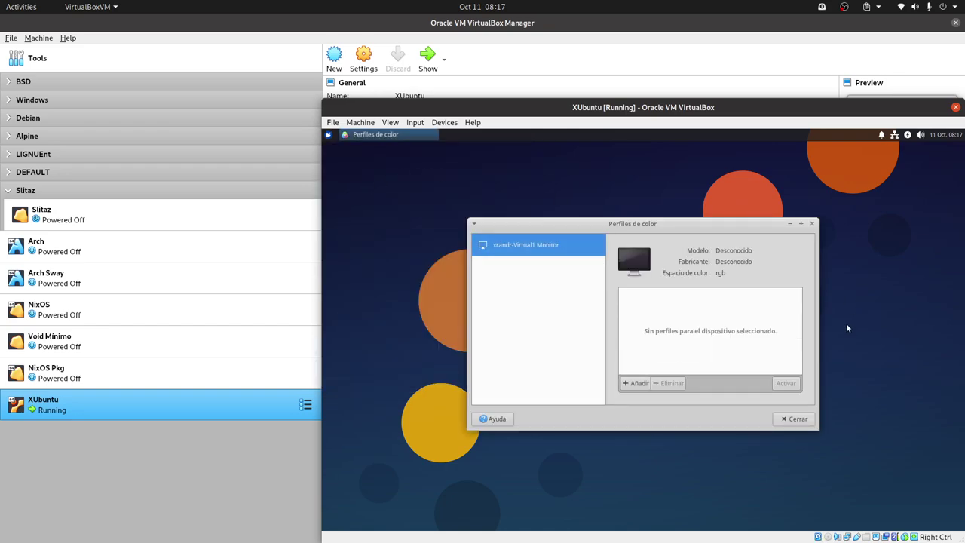
click(802, 420)
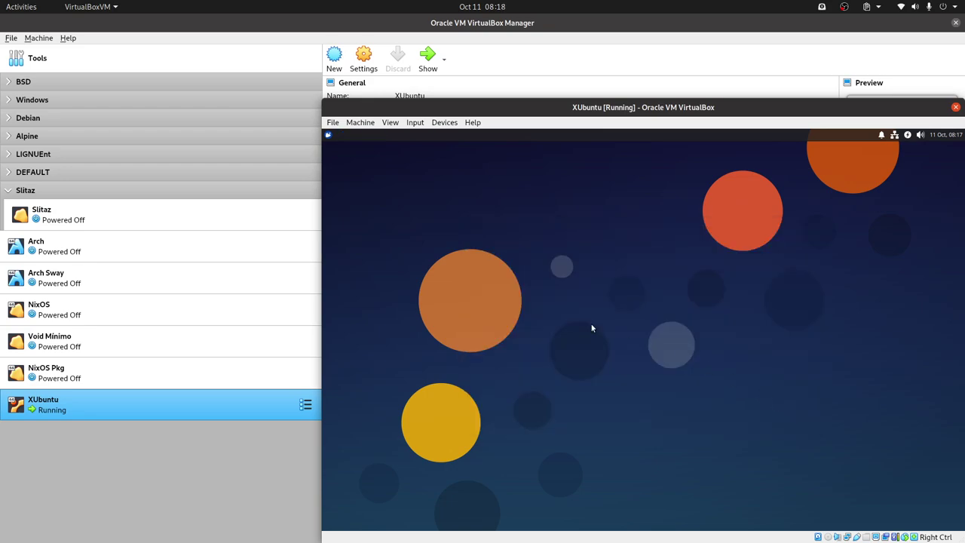
- Open Pantalla via a 'pa' search and apply and keep a 1920x1080 resolution
click(329, 134)
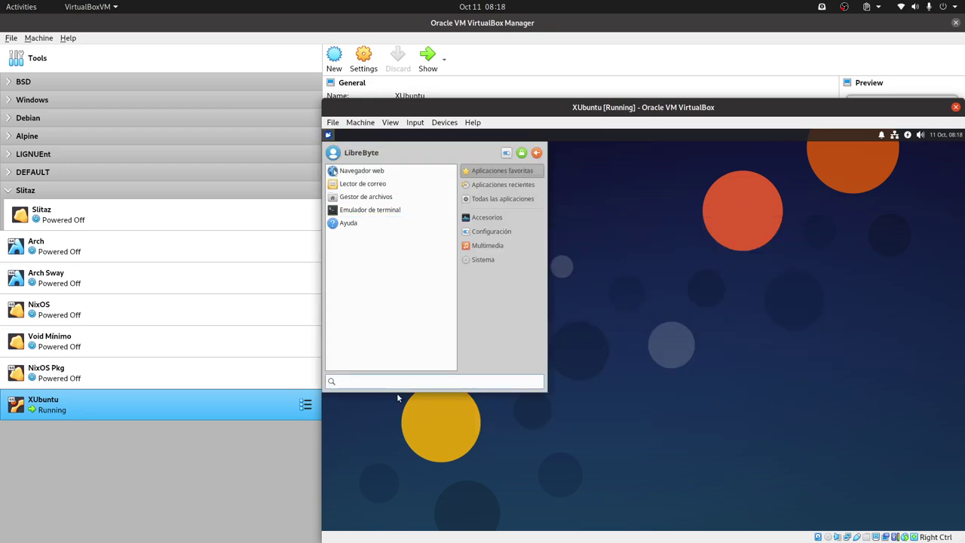
text(pa)
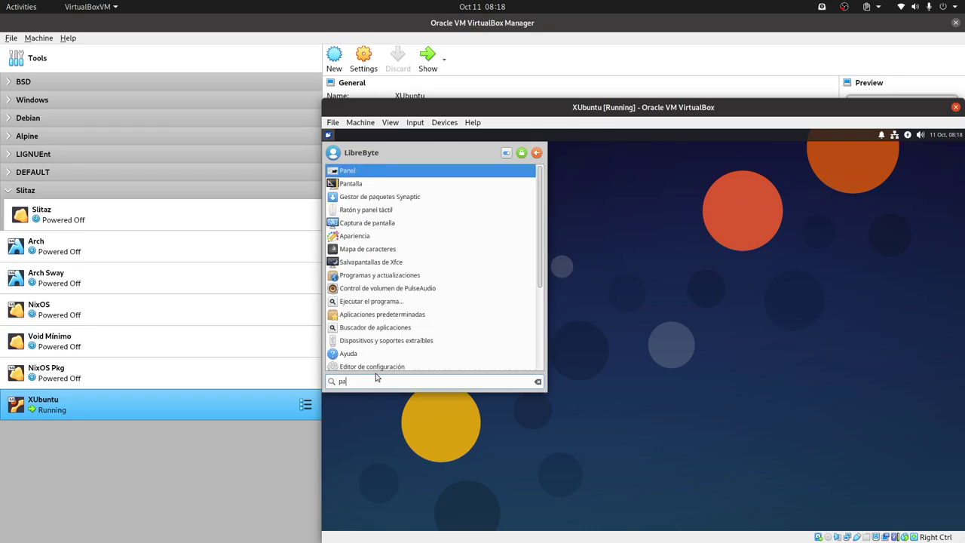
key(Down)
key(Return)
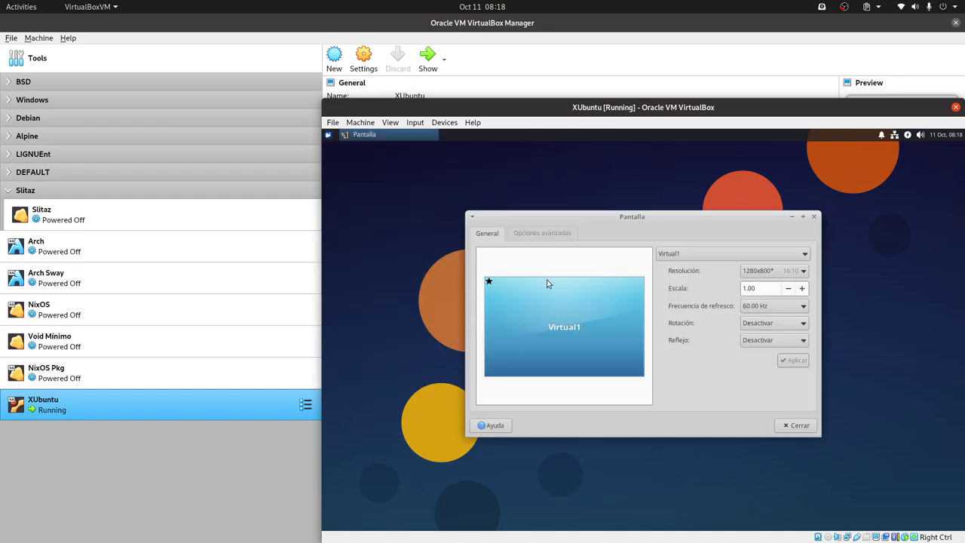
click(803, 271)
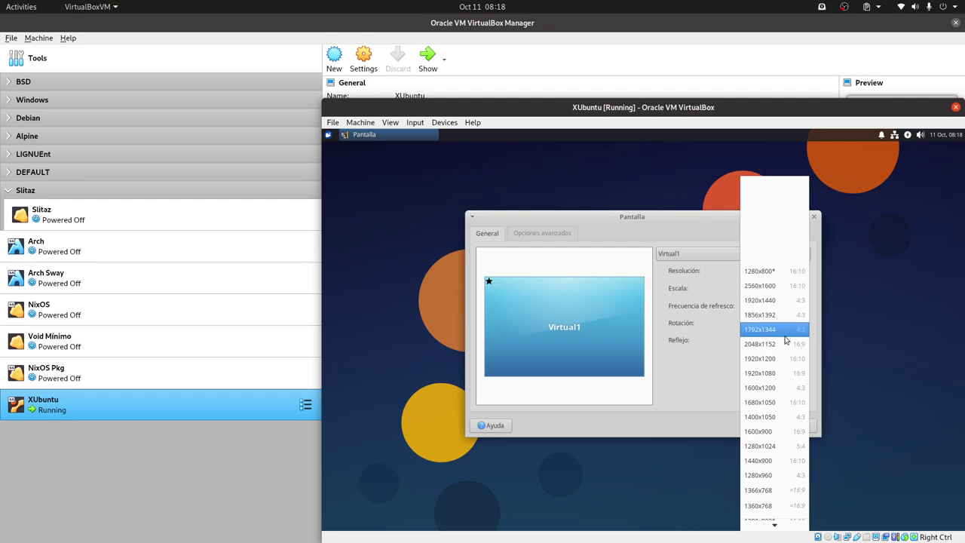
click(776, 372)
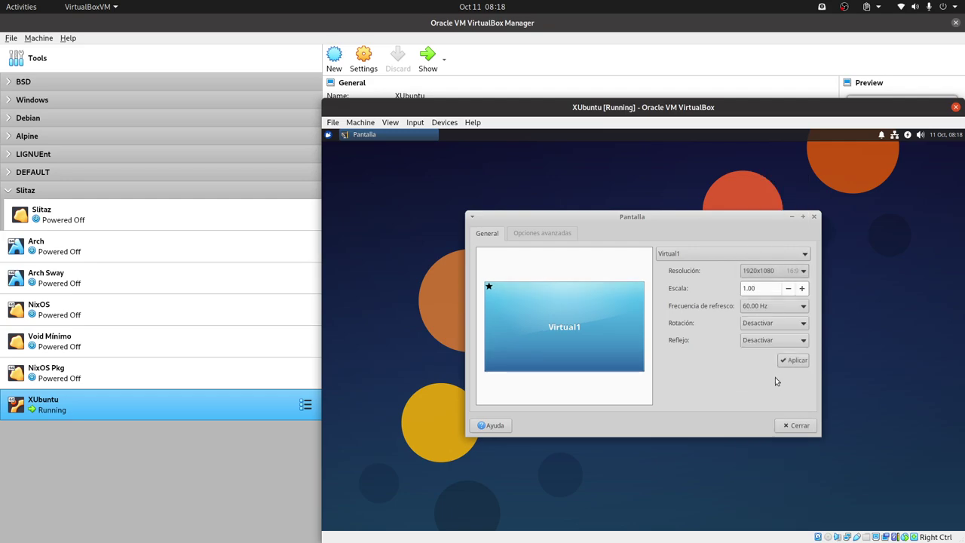
click(794, 361)
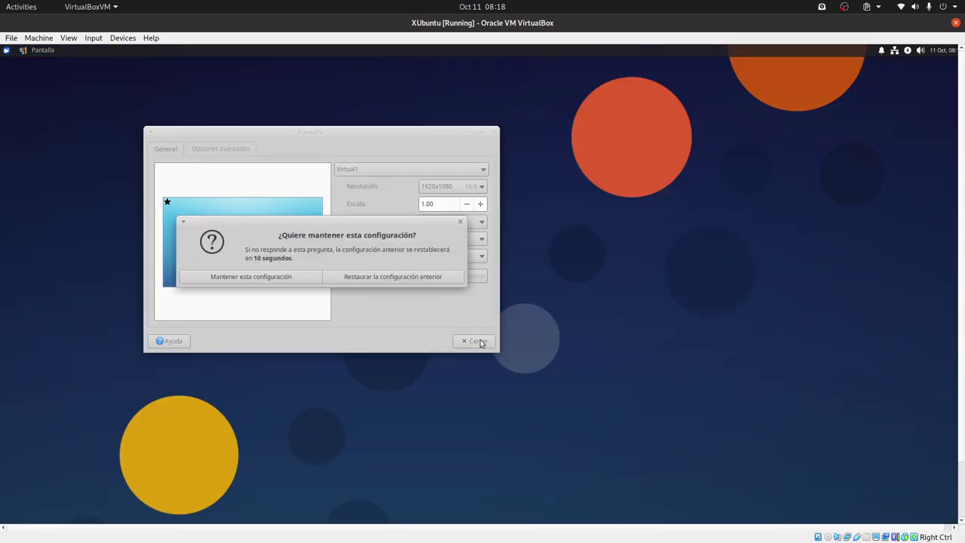
click(264, 282)
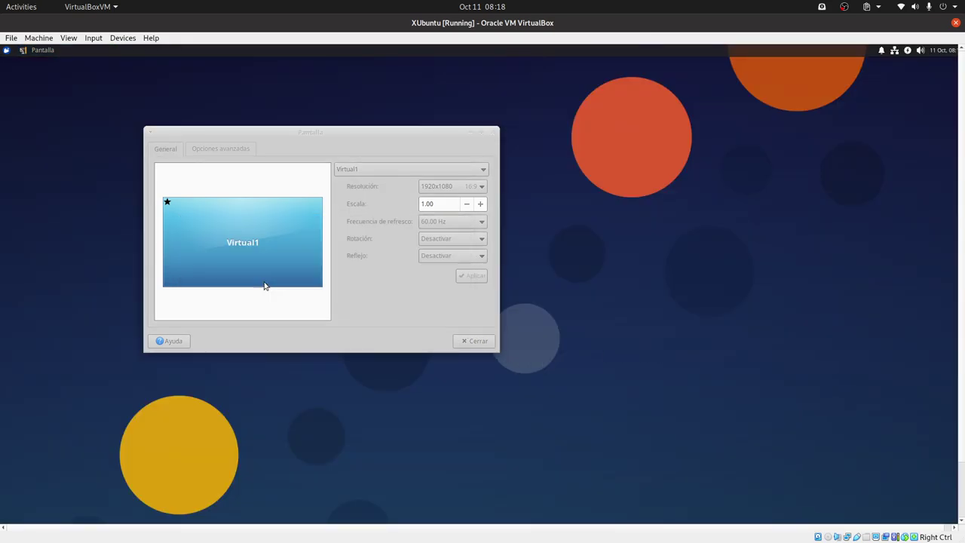
click(477, 340)
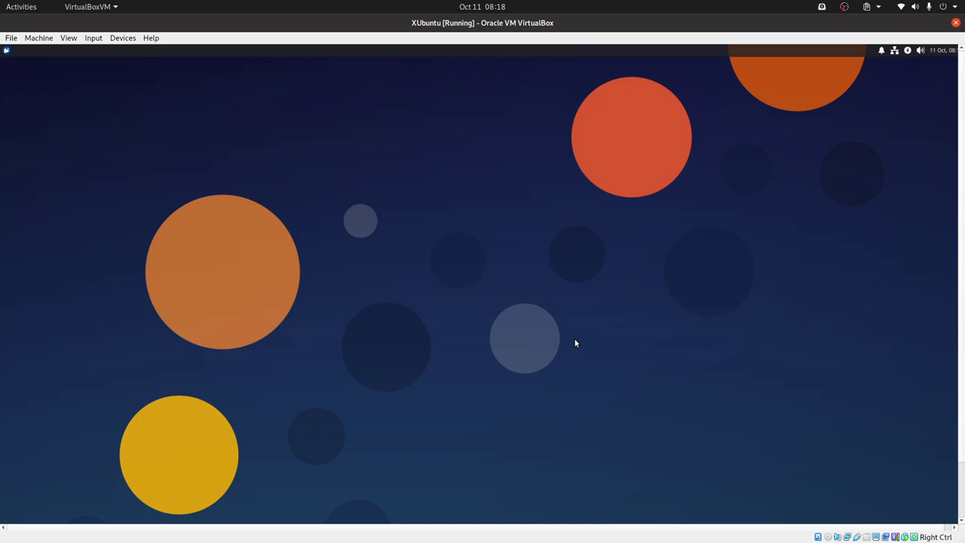
- Switch the VM to full screen and browse the recent, all, Accesorios, Configuración and Multimedia categories
key(Control_R+f)
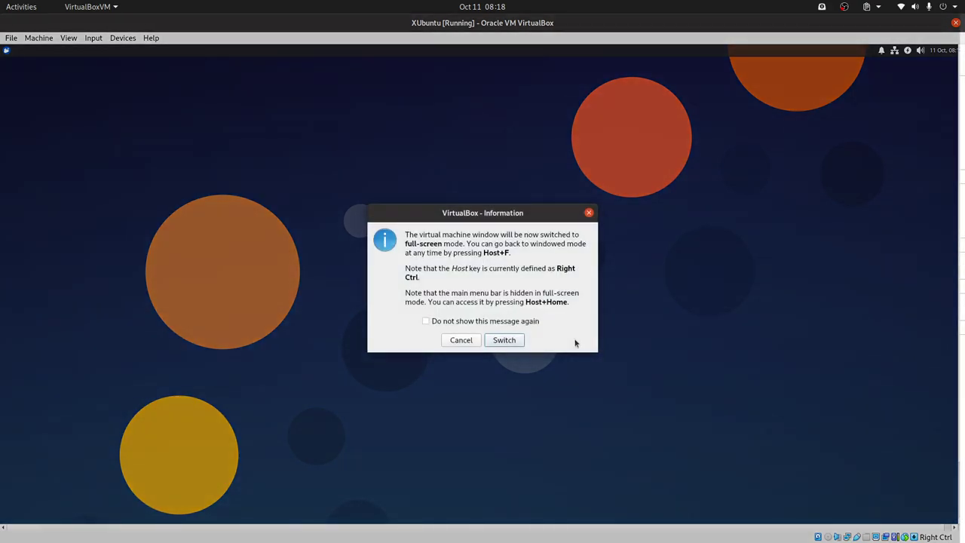
key(Return)
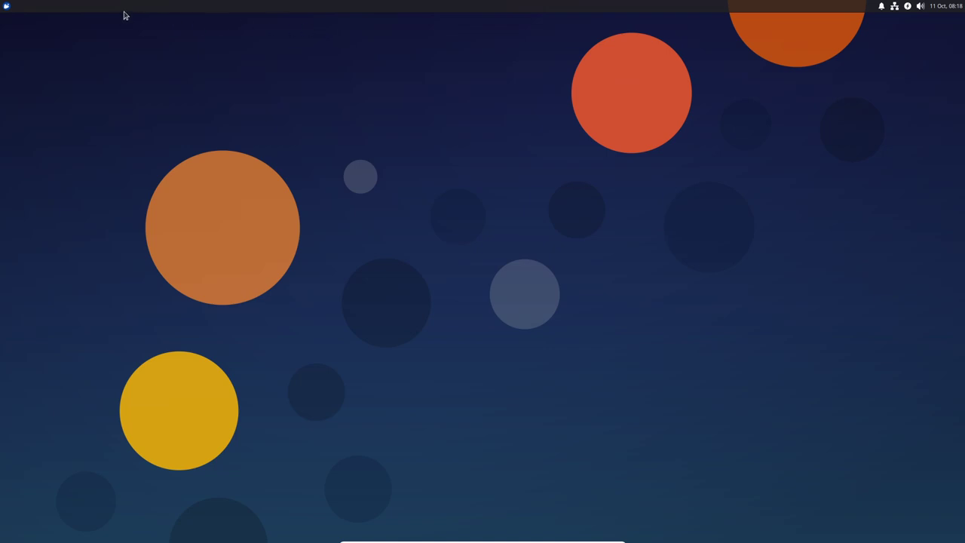
click(9, 8)
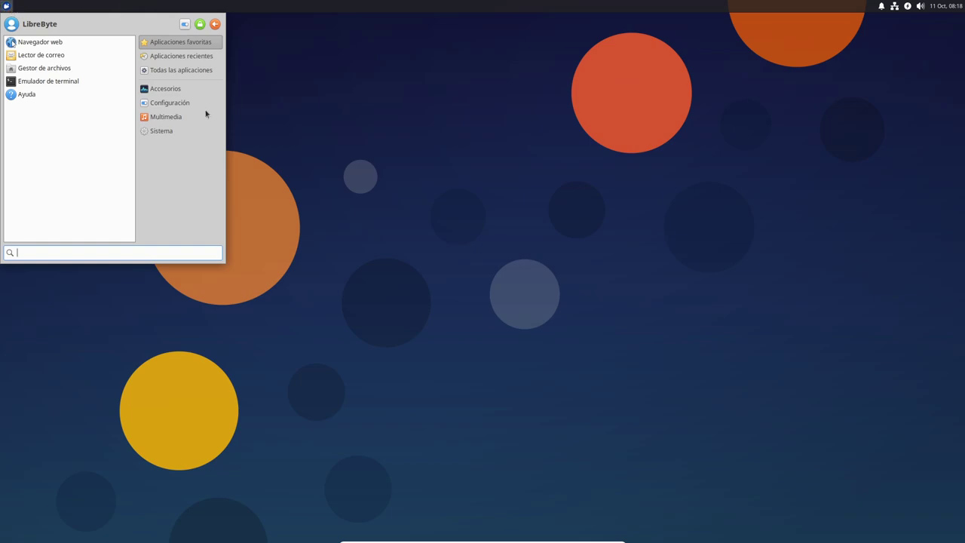
click(192, 58)
click(189, 70)
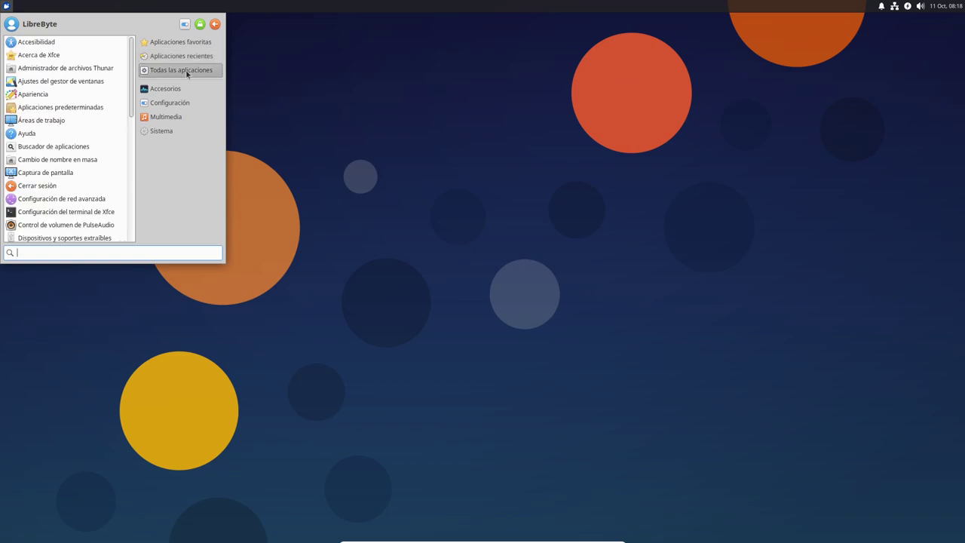
click(181, 91)
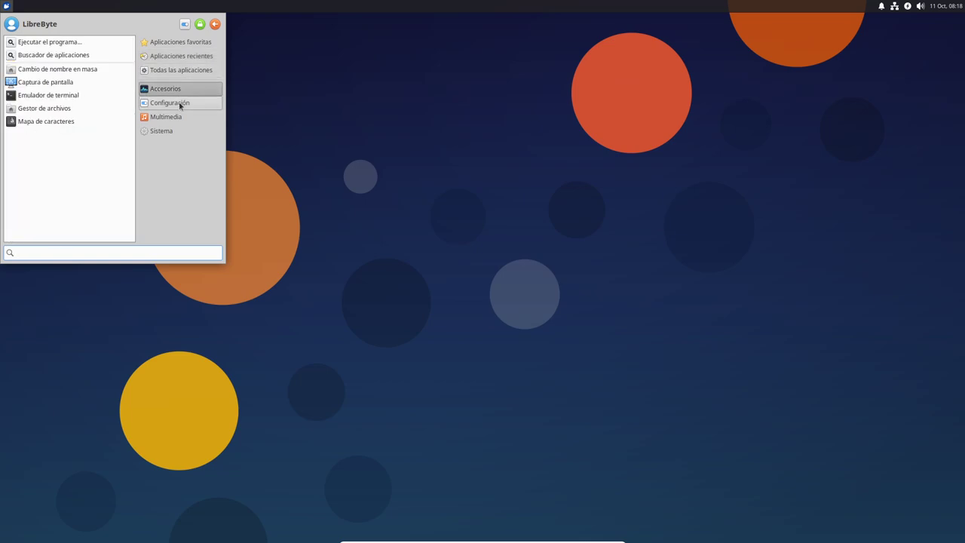
click(181, 106)
click(175, 118)
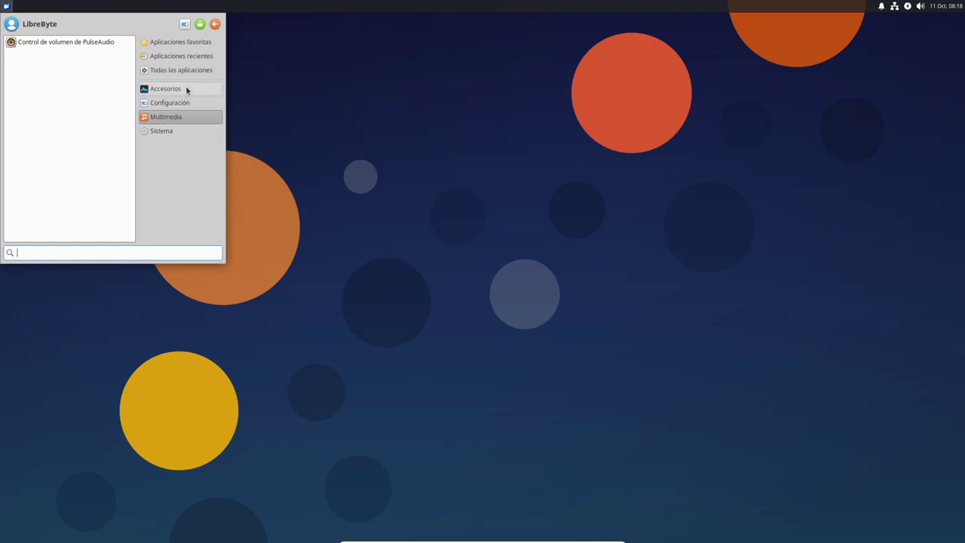
- Browse favourites, recent, Accesorios, Configuración, Multimedia and Sistema, ending on Todas las aplicaciones
click(181, 45)
click(181, 56)
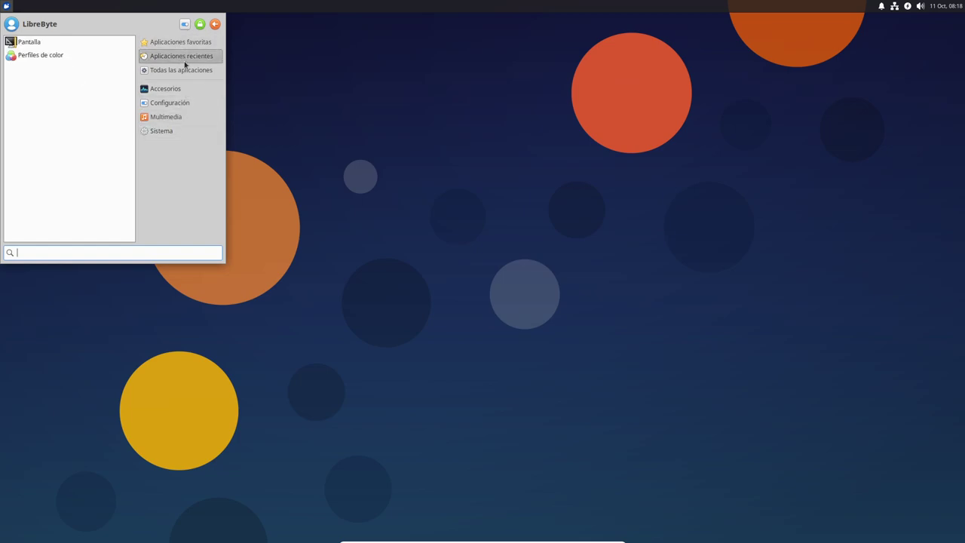
click(182, 71)
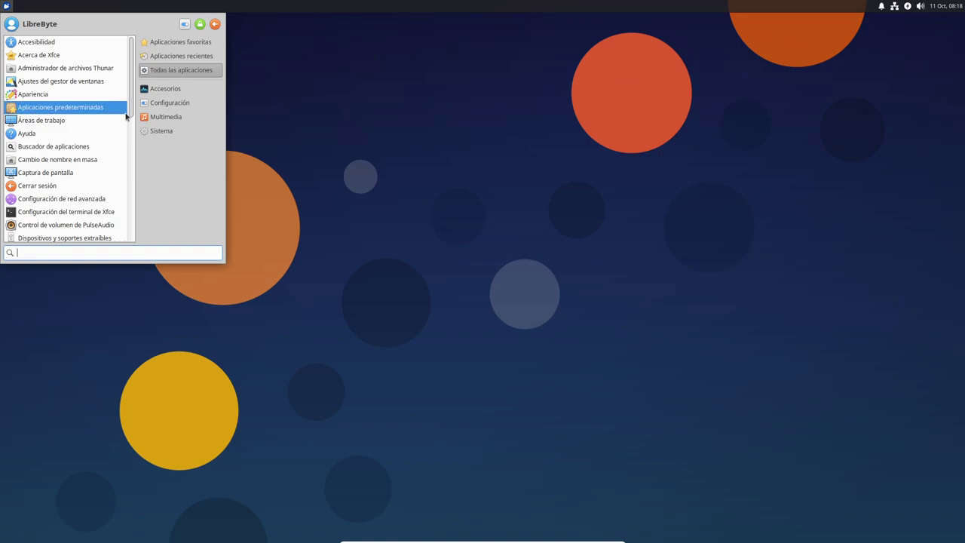
click(181, 90)
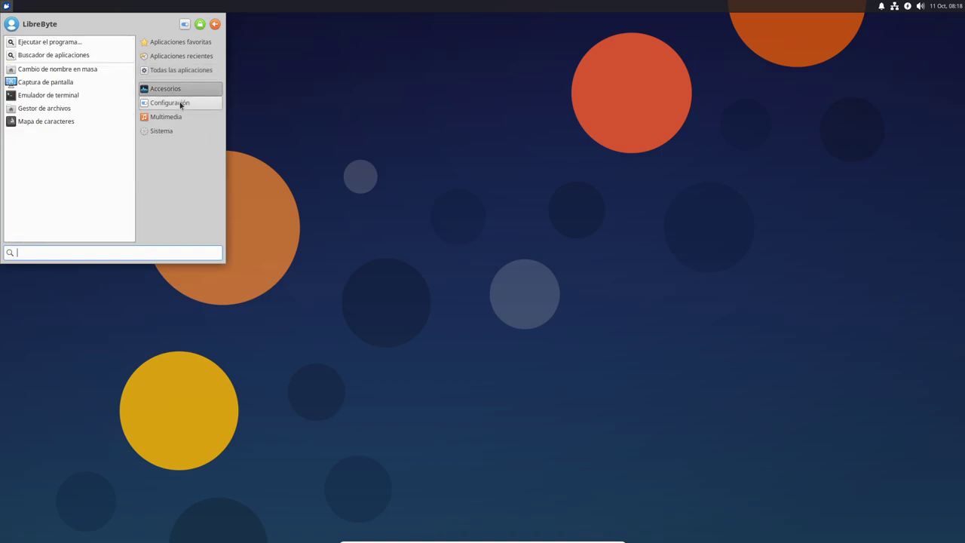
click(181, 104)
click(170, 117)
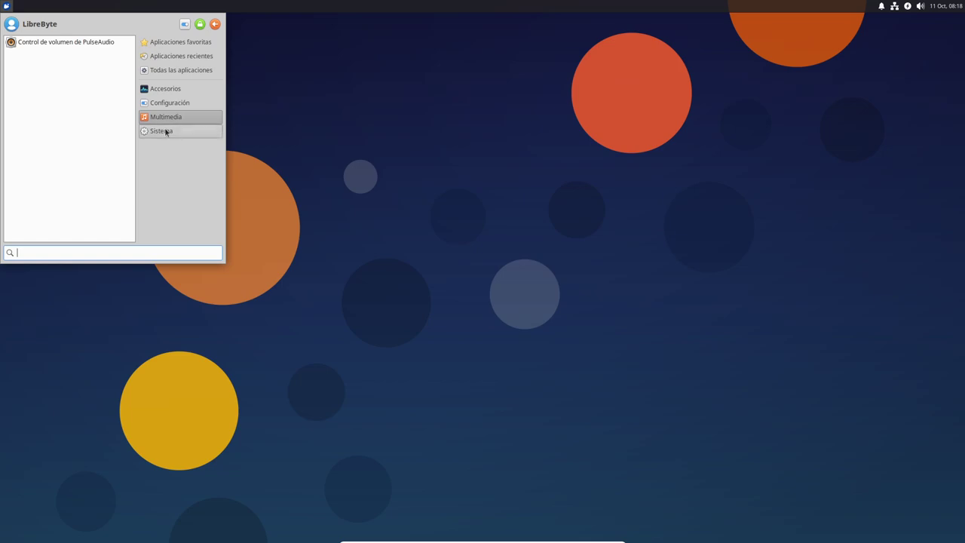
click(169, 130)
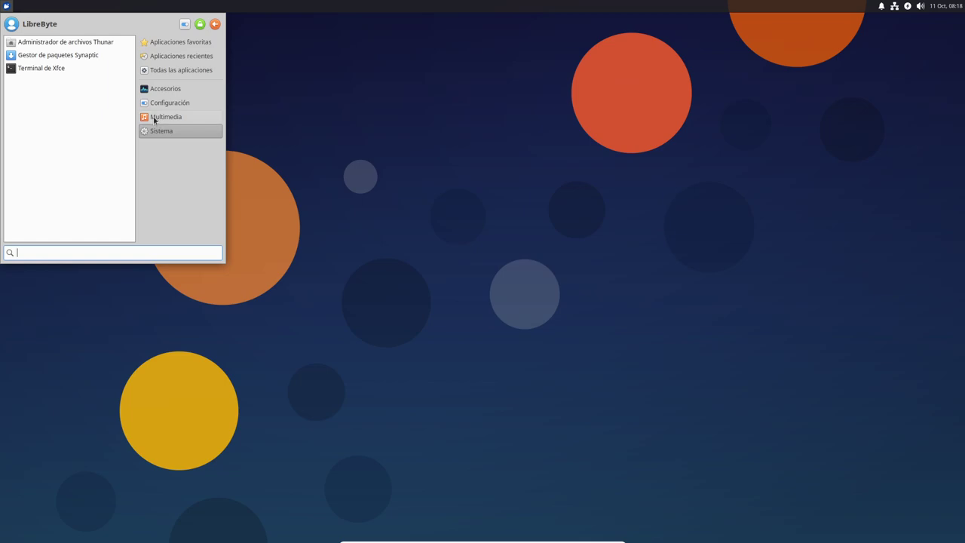
click(185, 70)
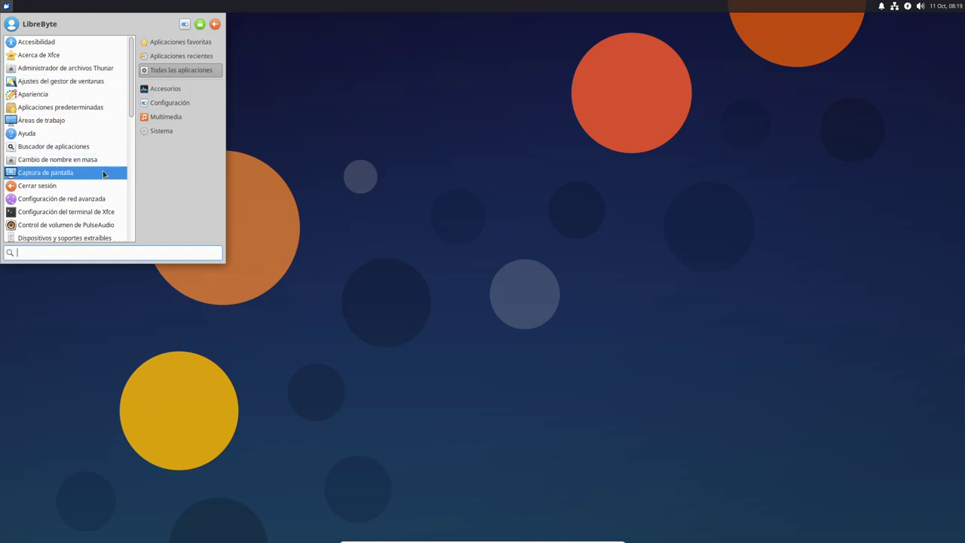
- Launch Navegador web from the app list, cancel the preferred-browser prompt, and reopen the menu
scroll(104, 174, down, 1)
scroll(104, 174, down, 2)
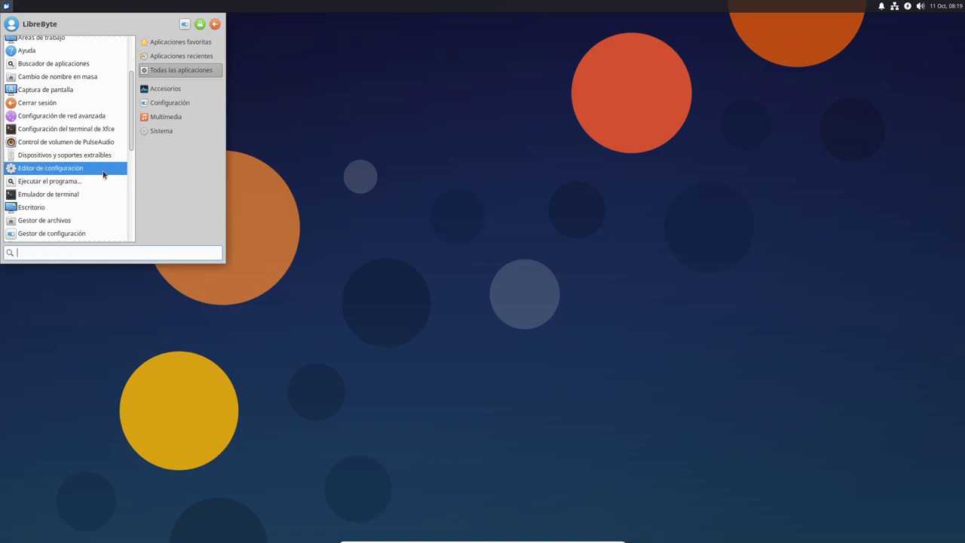
scroll(104, 174, down, 2)
scroll(104, 174, down, 1)
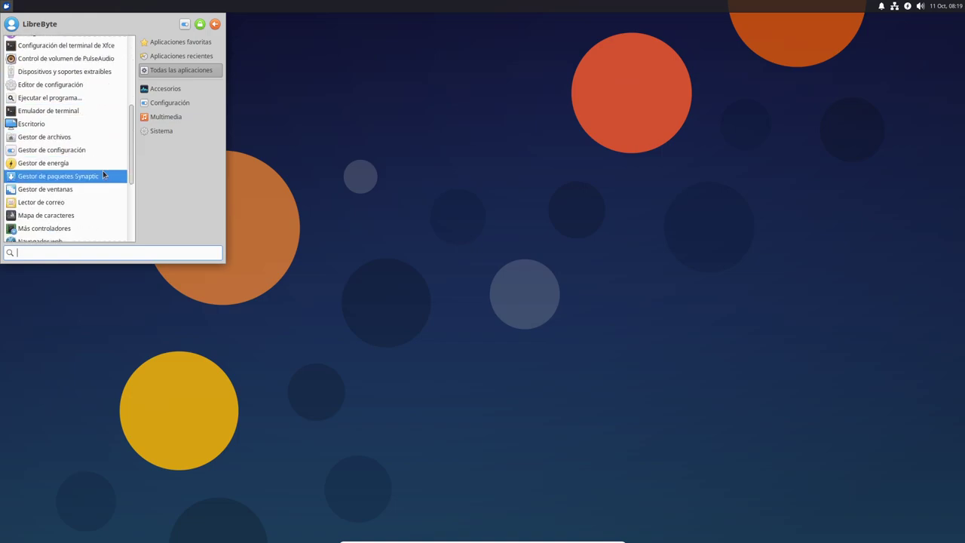
scroll(103, 174, down, 2)
scroll(104, 175, down, 3)
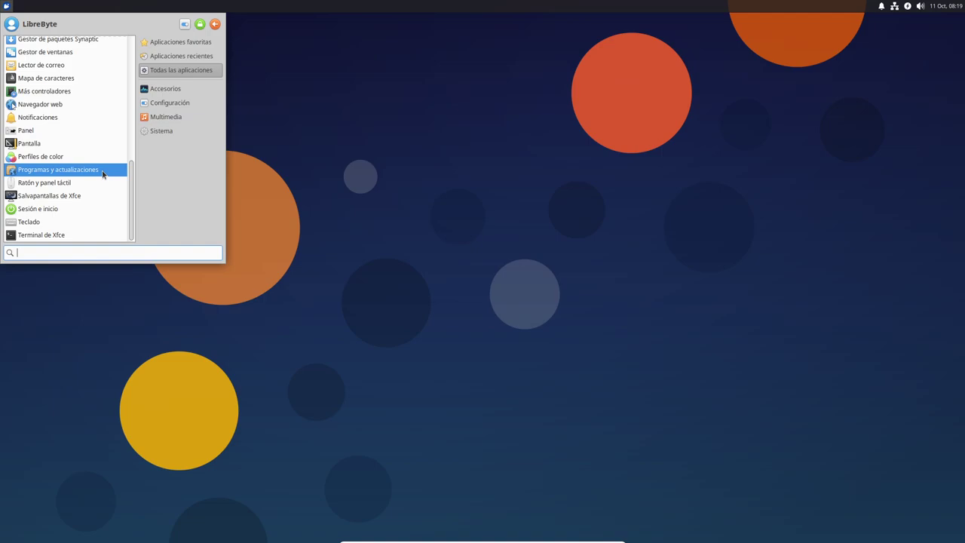
click(63, 107)
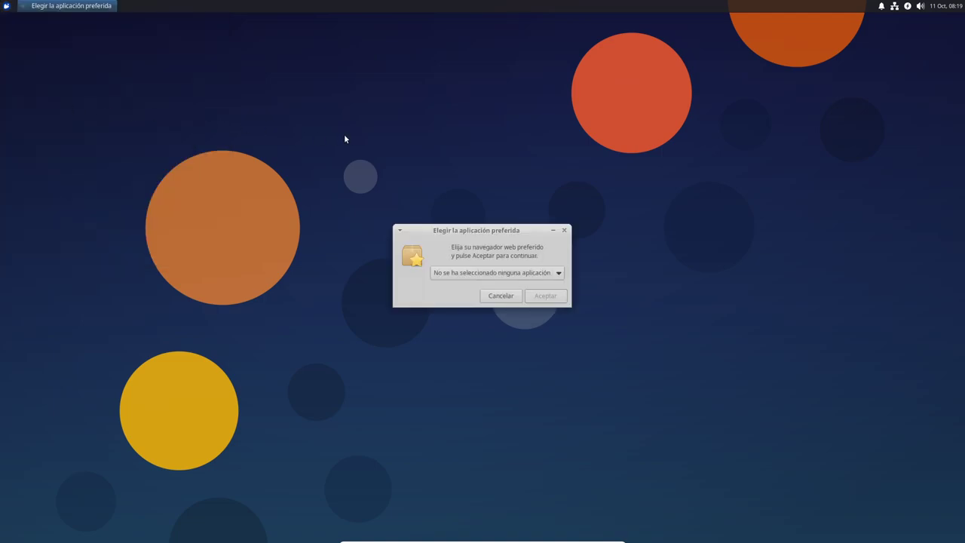
click(505, 297)
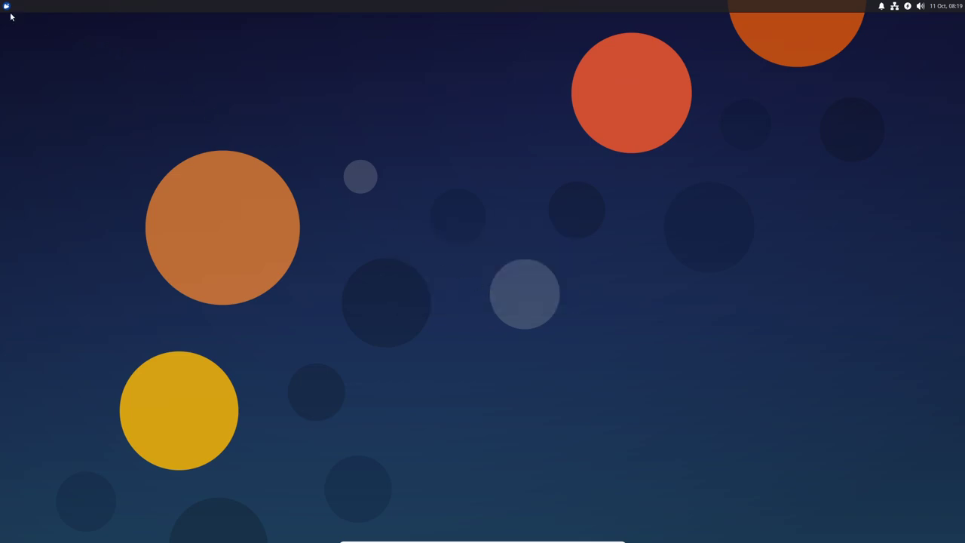
click(5, 7)
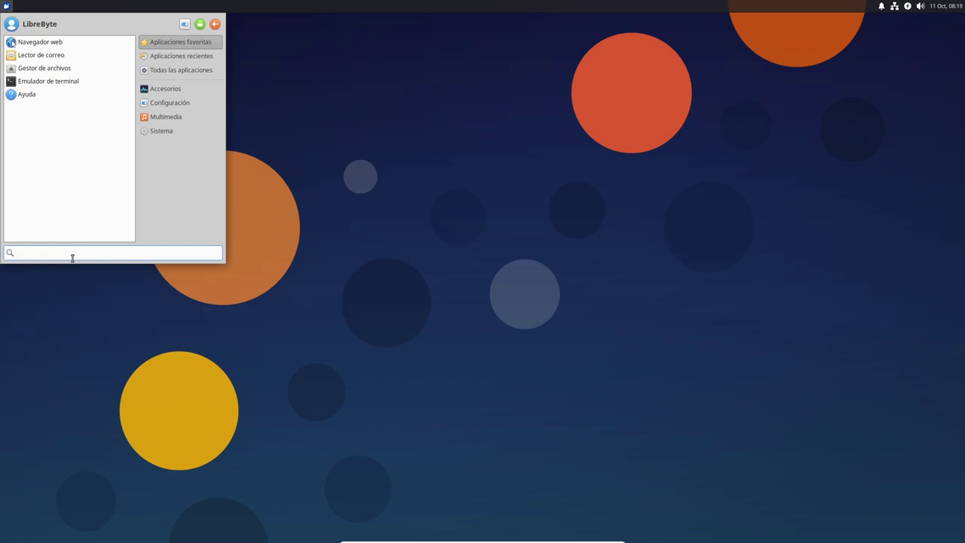
- Try menu searches for 'f', 're' and 'chr', then clear the search box
text(fi)
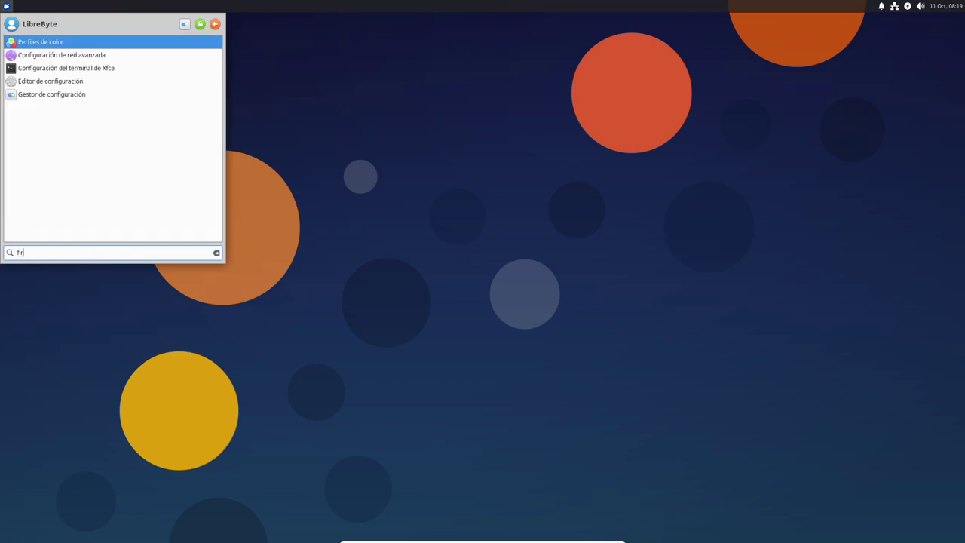
text(re)
key(ctrl+a)
text(chr)
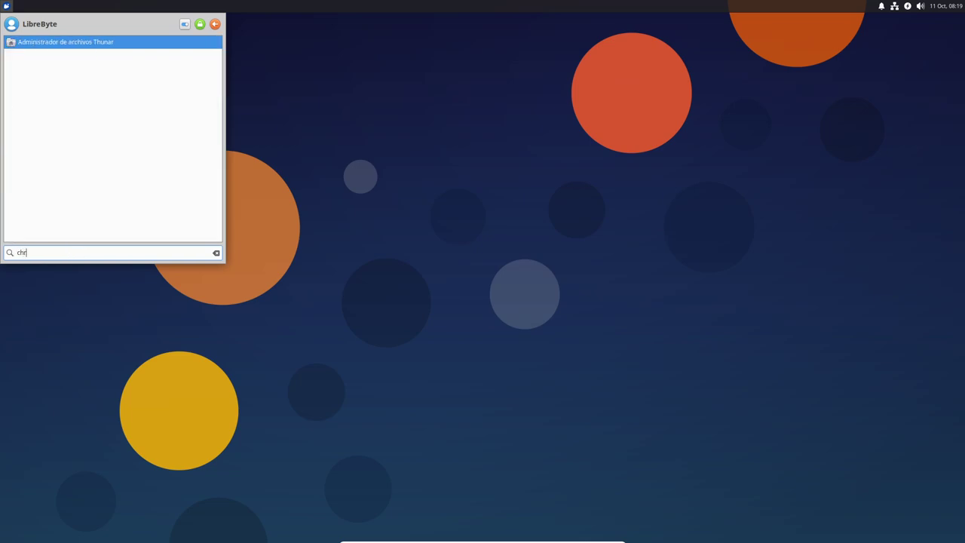
key(BackSpace)
key(BackSpace)
key(BackSpace)
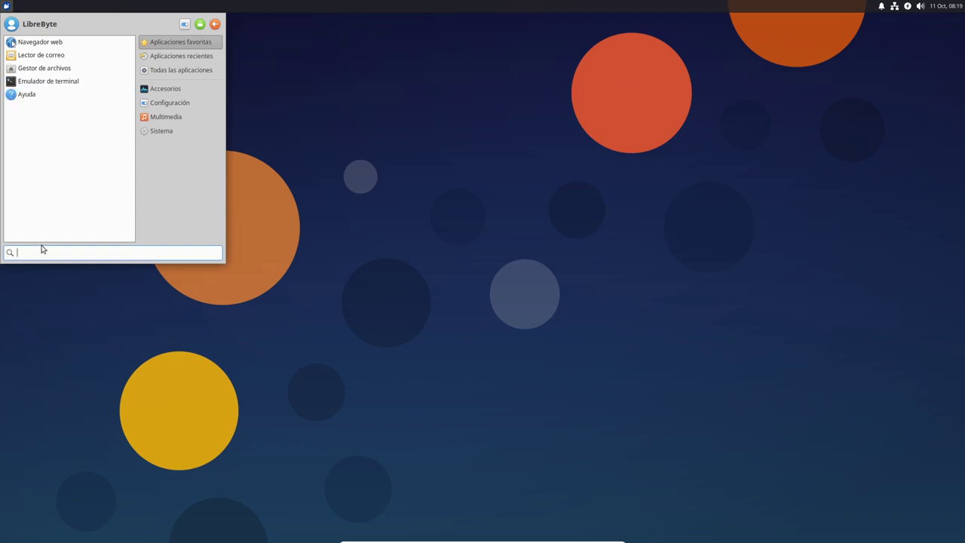
- Search 'aplic', clear it, and launch Emulador de terminal from favourites
text(aplic)
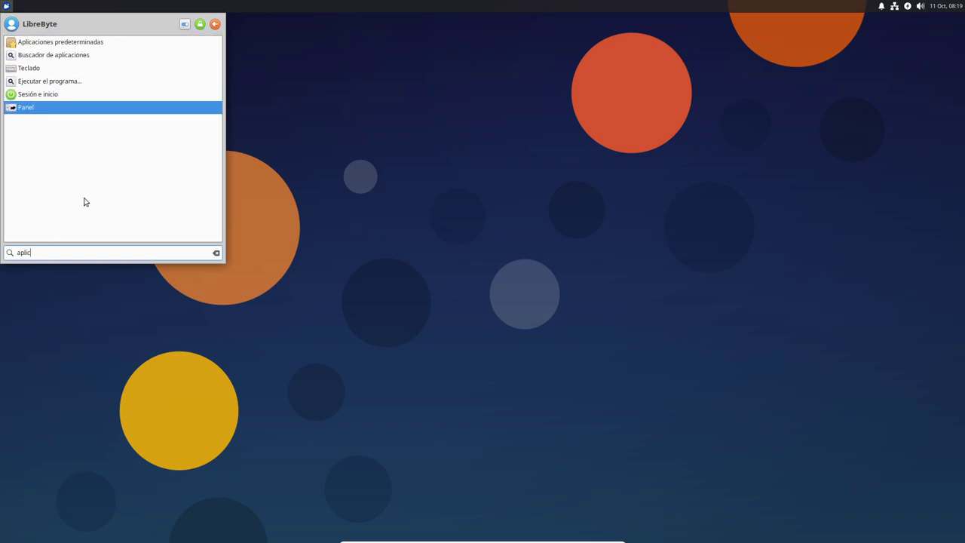
double_click(63, 252)
key(BackSpace)
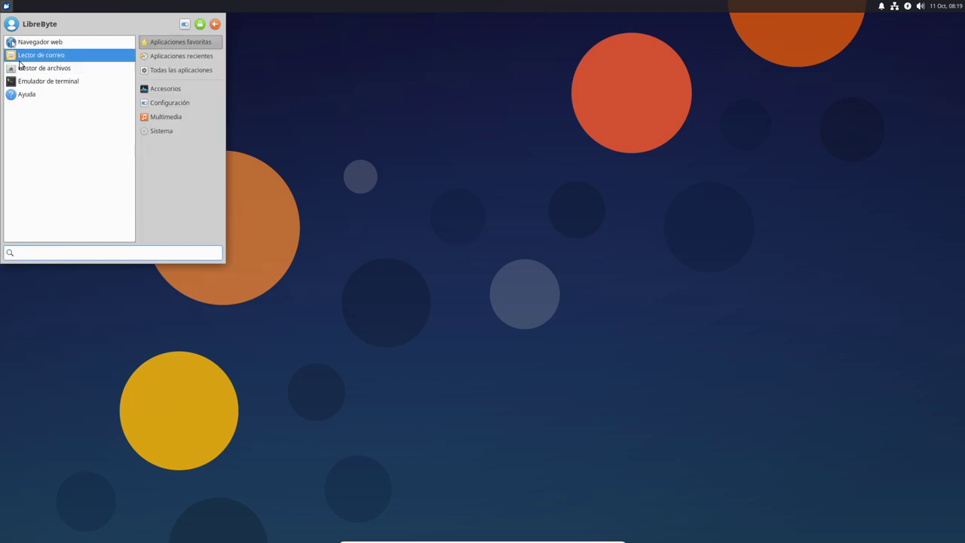
click(48, 80)
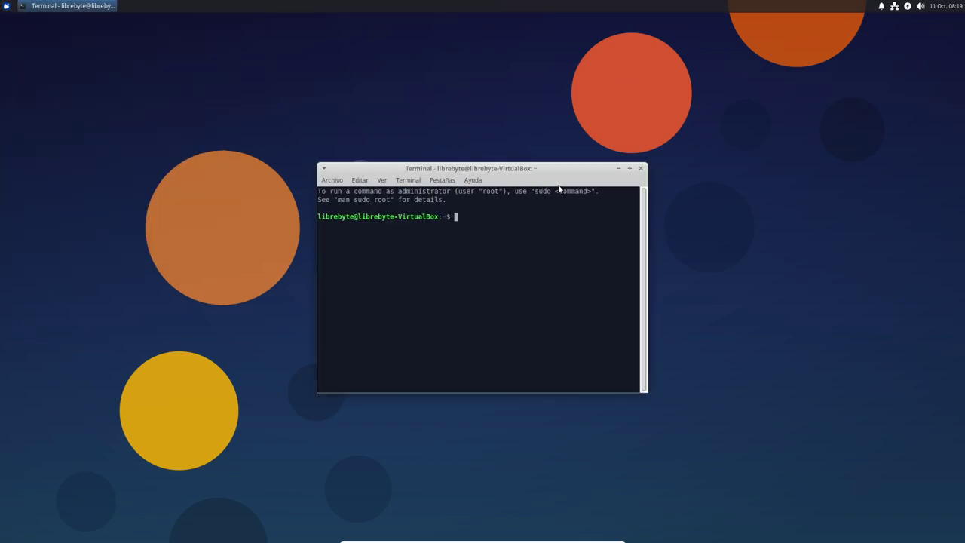
- View the xfce4-terminal 1.1.3 About dialog from Ayuda, then place the Terminal at the desktop's top-right corner
click(469, 180)
click(478, 206)
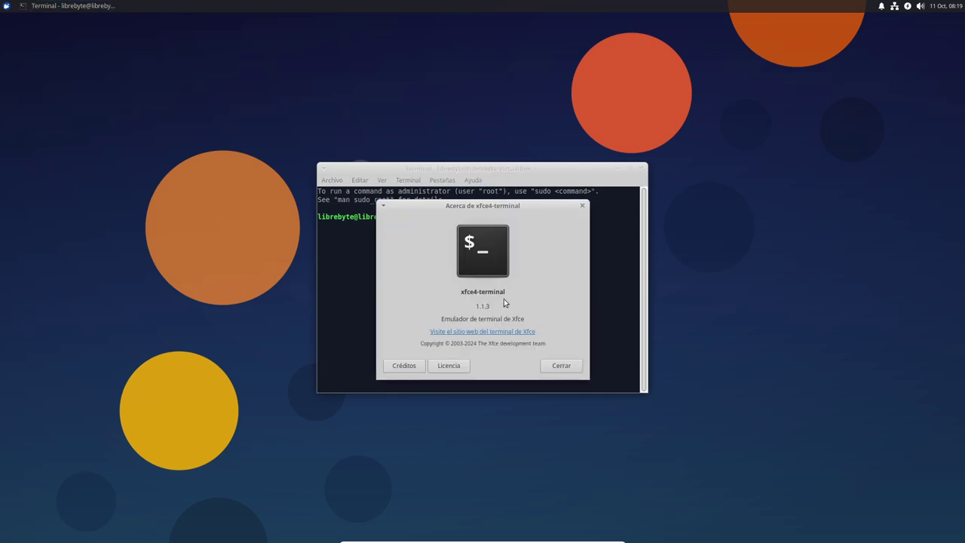
click(563, 368)
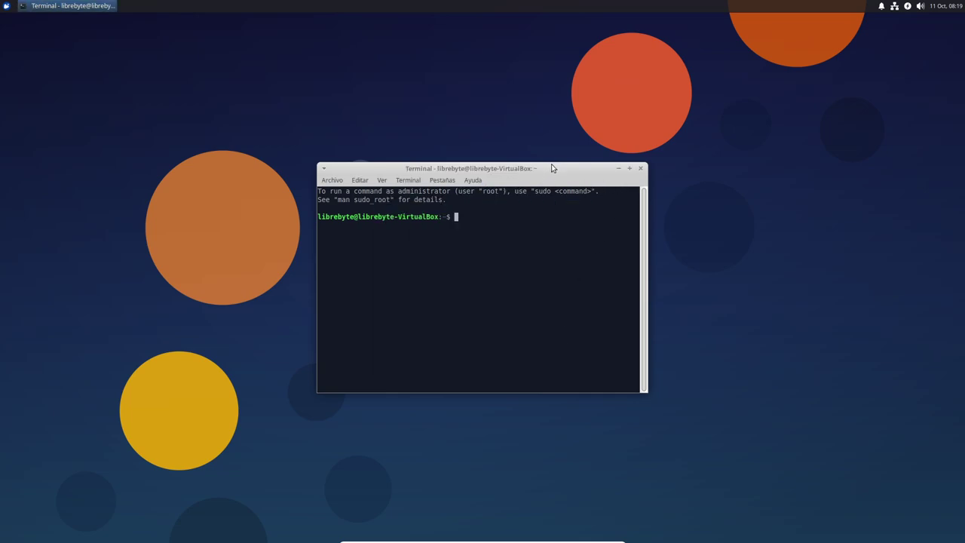
drag(550, 172, 550, 73)
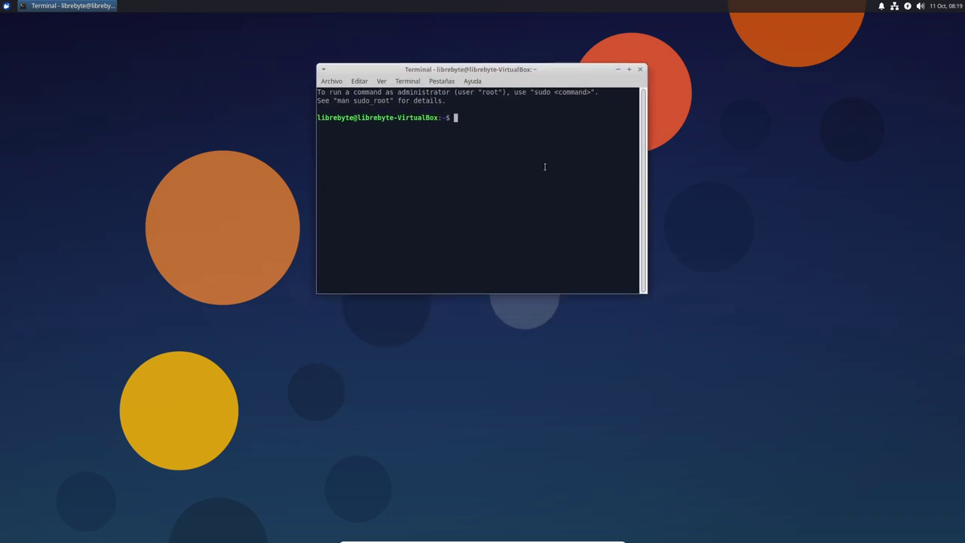
drag(590, 73, 888, 22)
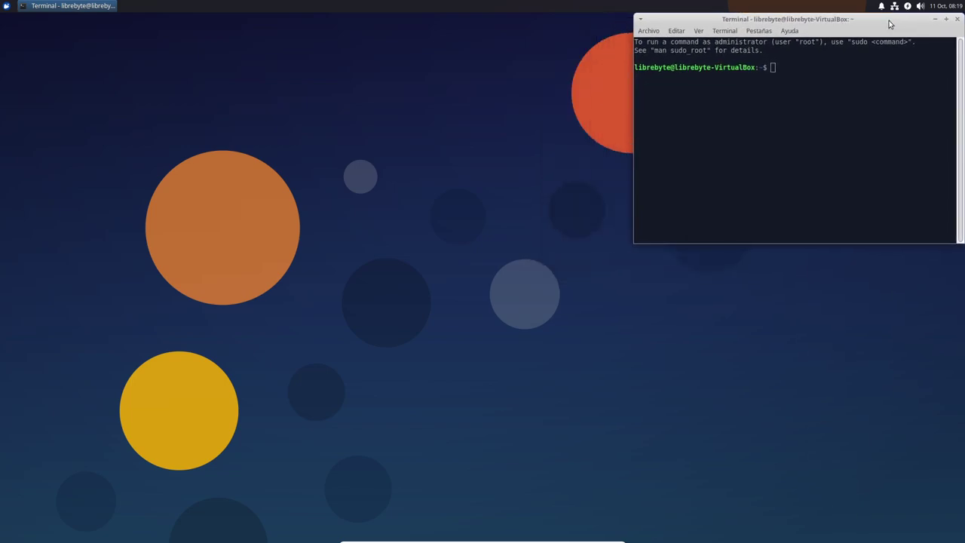
- Run the top command in the Terminal, correcting a typo at the prompt
text(tyu)
key(BackSpace)
key(BackSpace)
text(op)
key(Return)
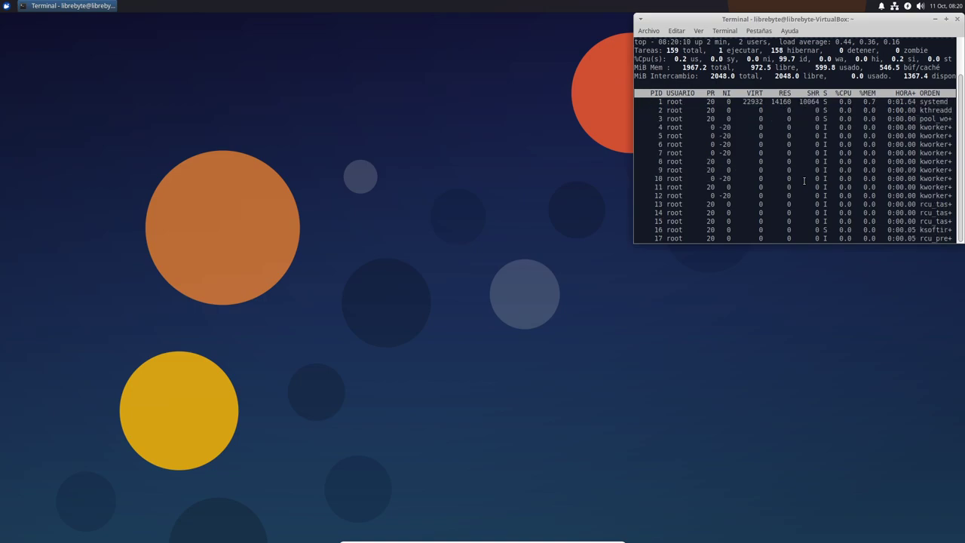
- Show per-CPU lines and bar-graph CPU and solid-block memory meters in top, then make the window taller
key(1)
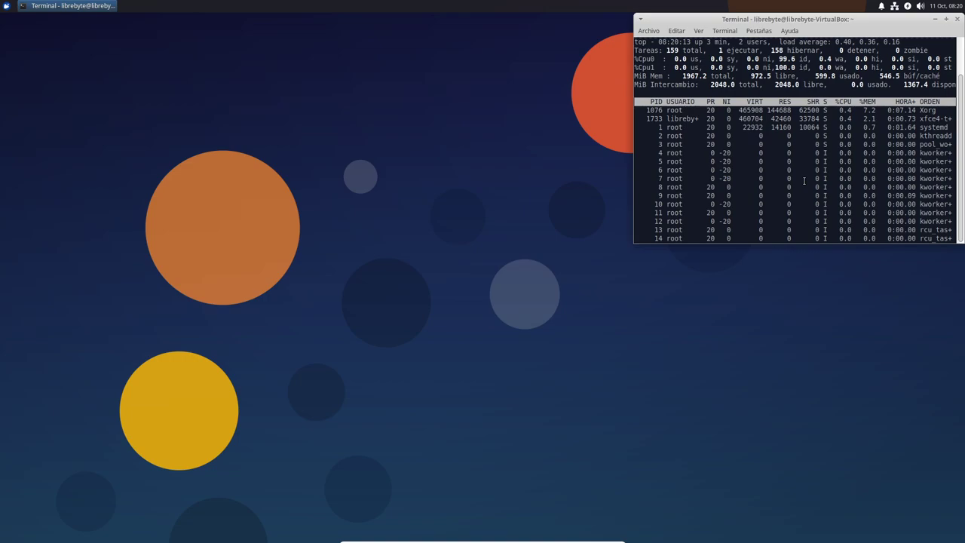
key(t)
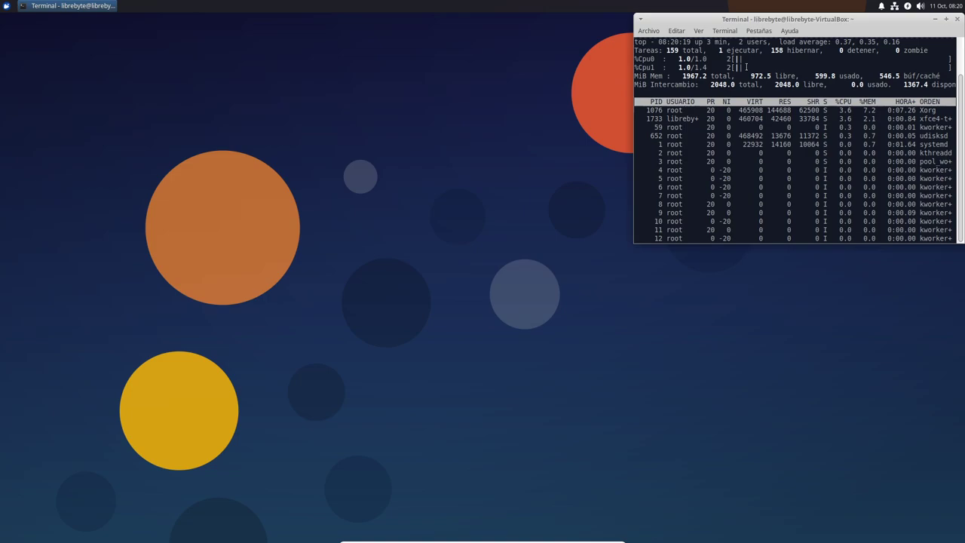
key(m)
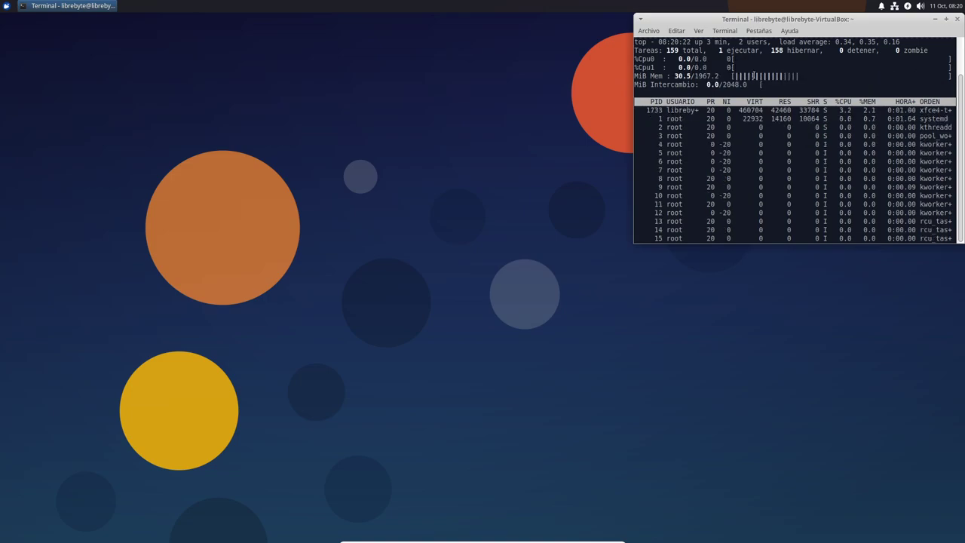
key(m)
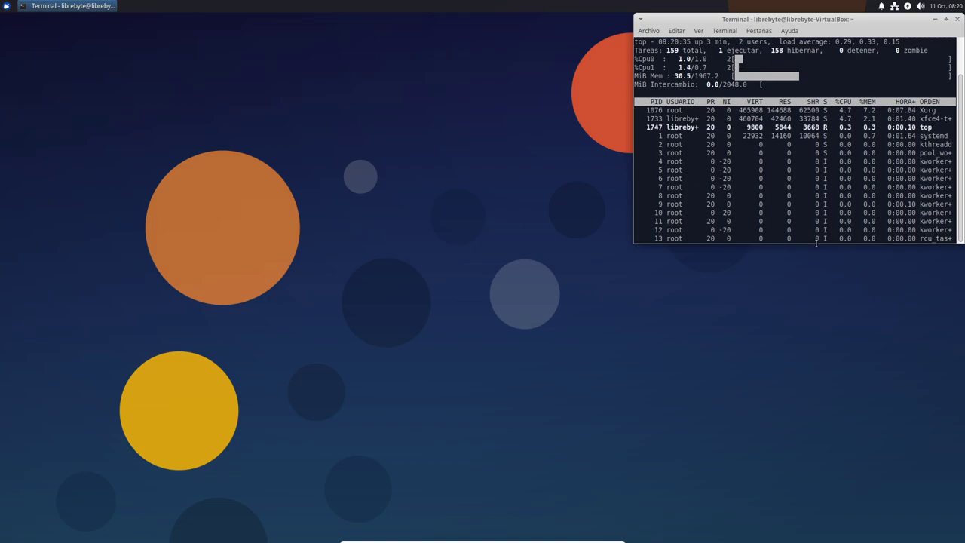
drag(817, 241, 807, 349)
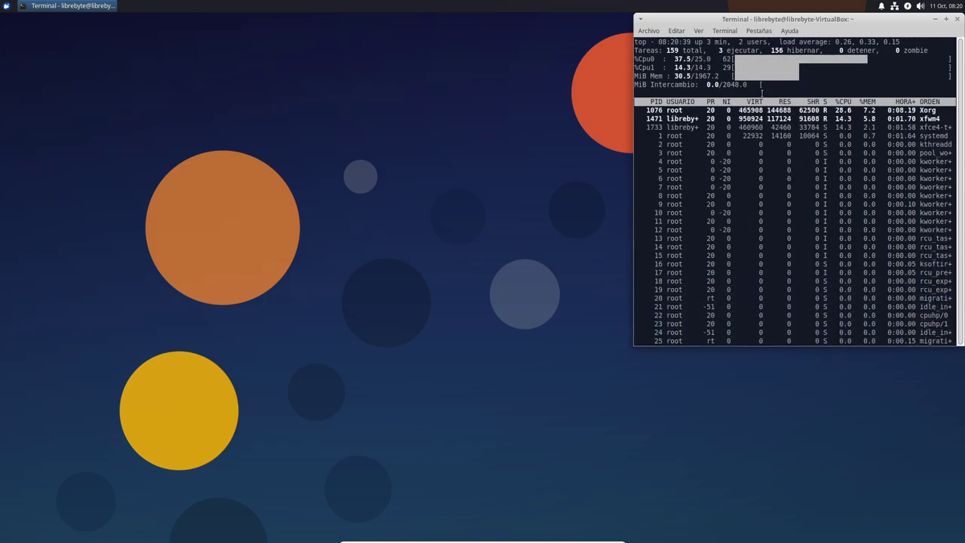